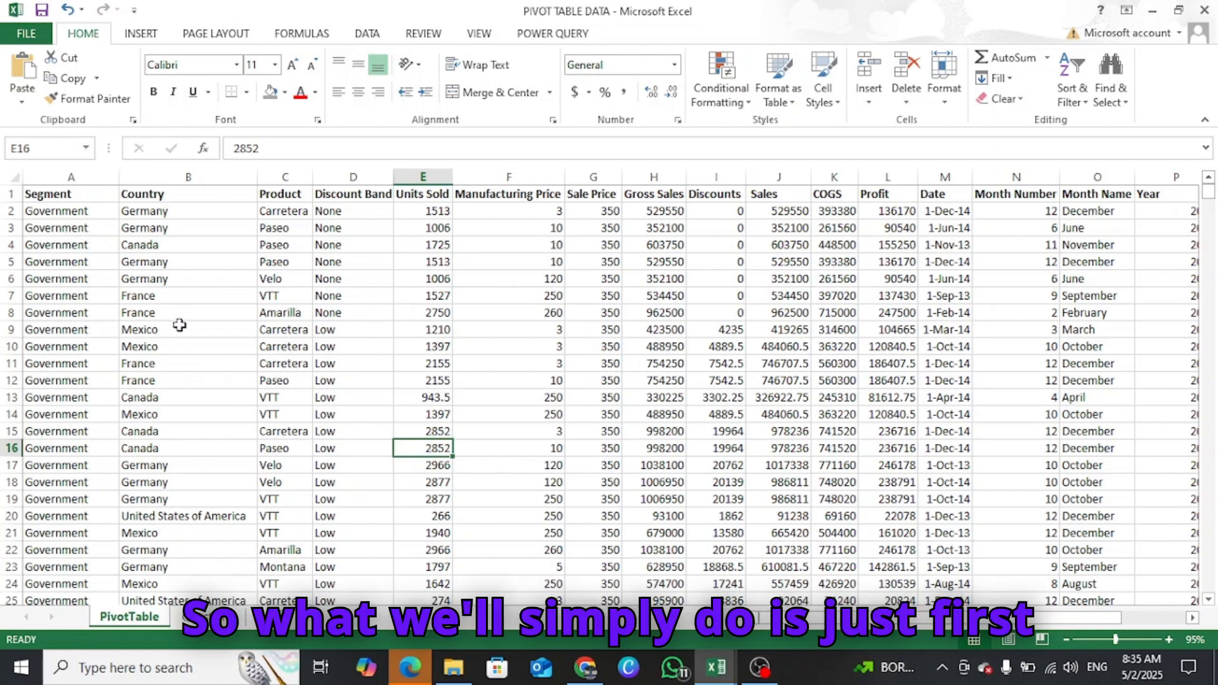
# - Create a PivotTable on a new worksheet from the sales data range A1:P701 of the PivotTable sheet
pyautogui.click(126, 294)
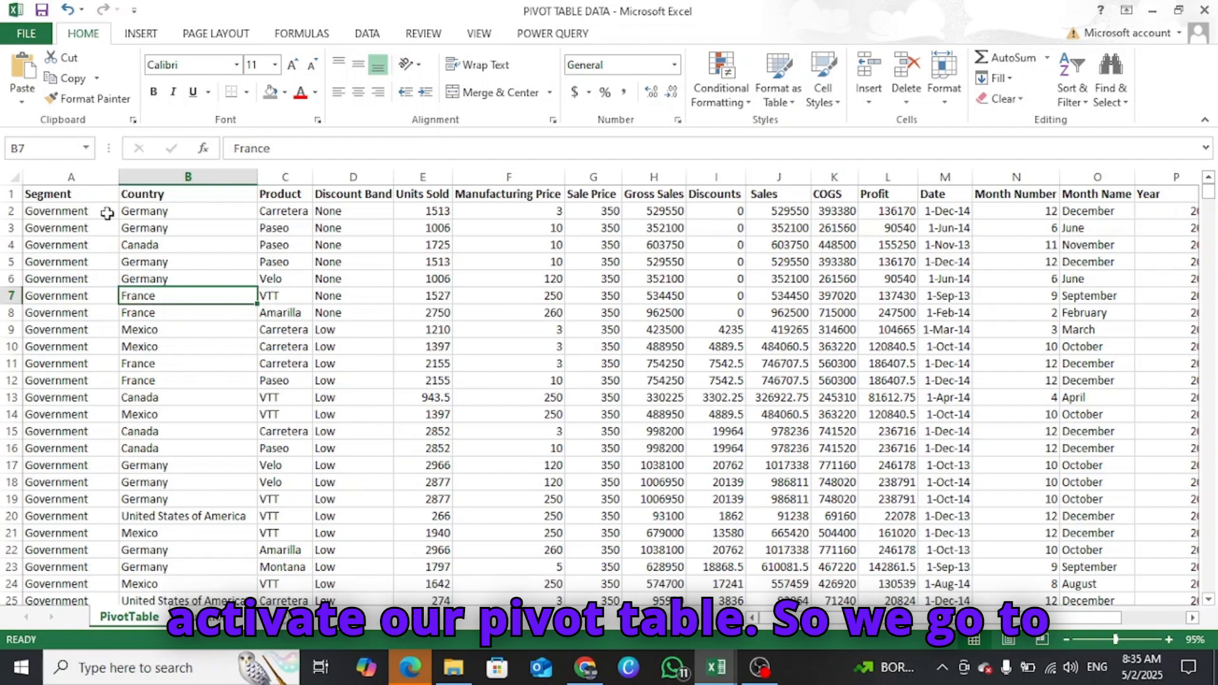
pyautogui.click(141, 34)
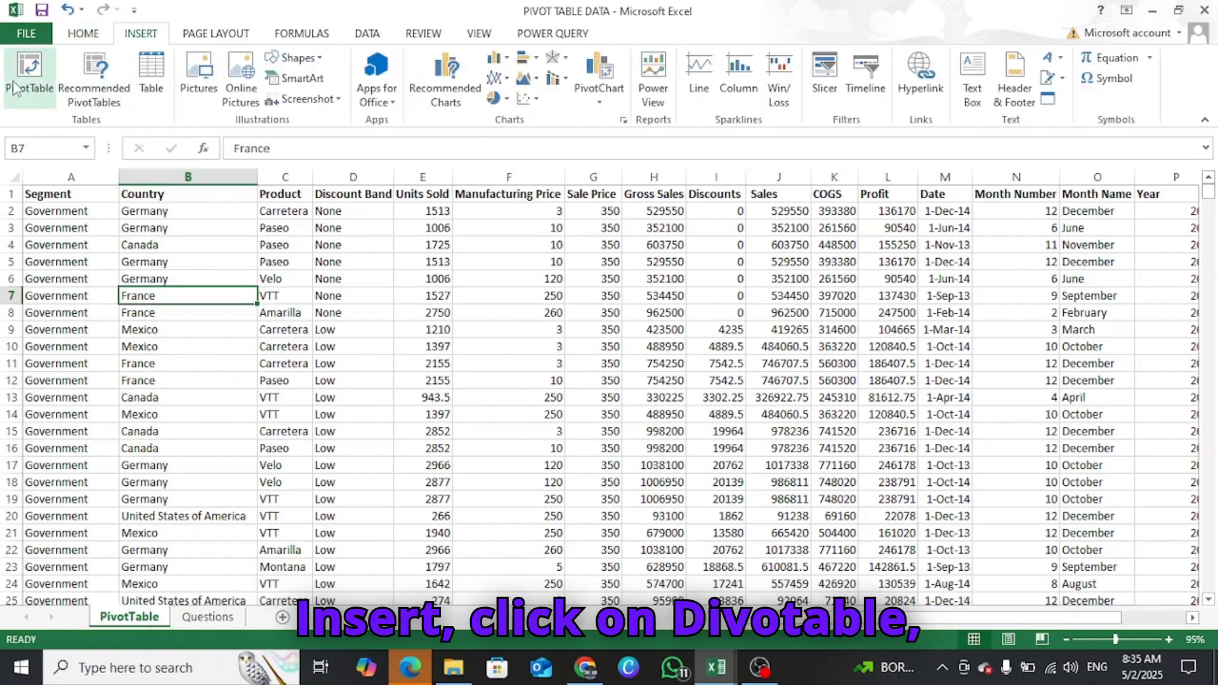
pyautogui.click(29, 75)
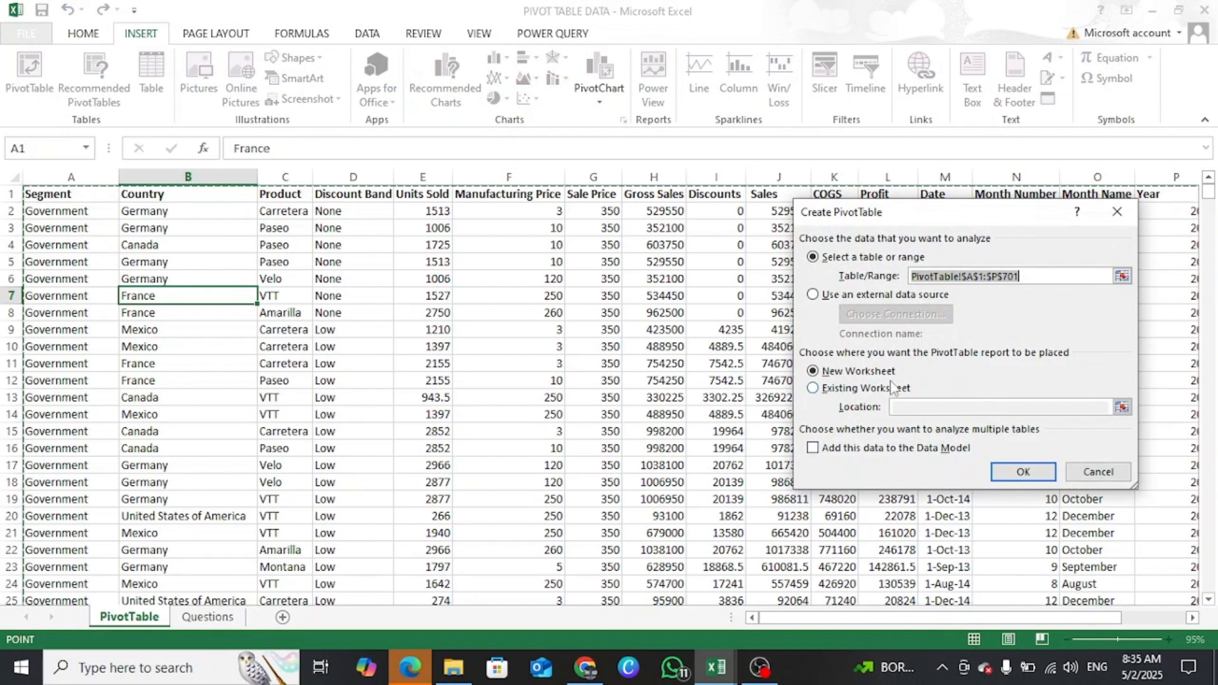
pyautogui.click(1023, 473)
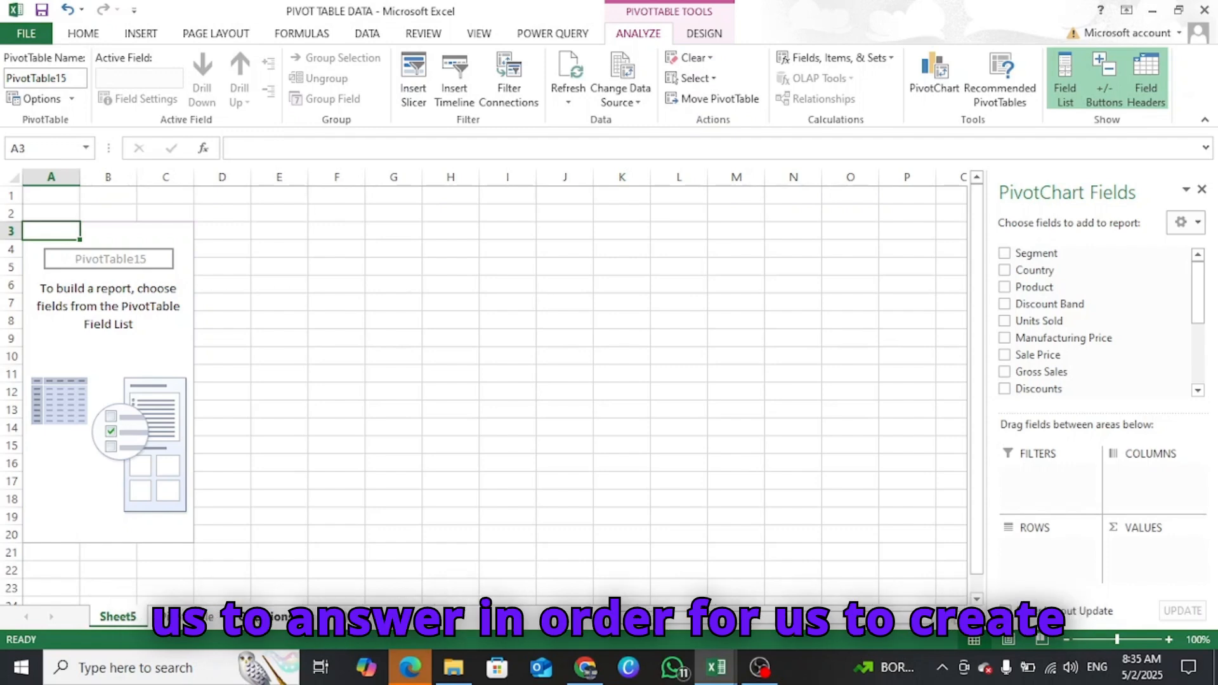
# - Check the Questions sheet, and build the pivot table with Country as rows and the sum of Profit as values
pyautogui.click(267, 616)
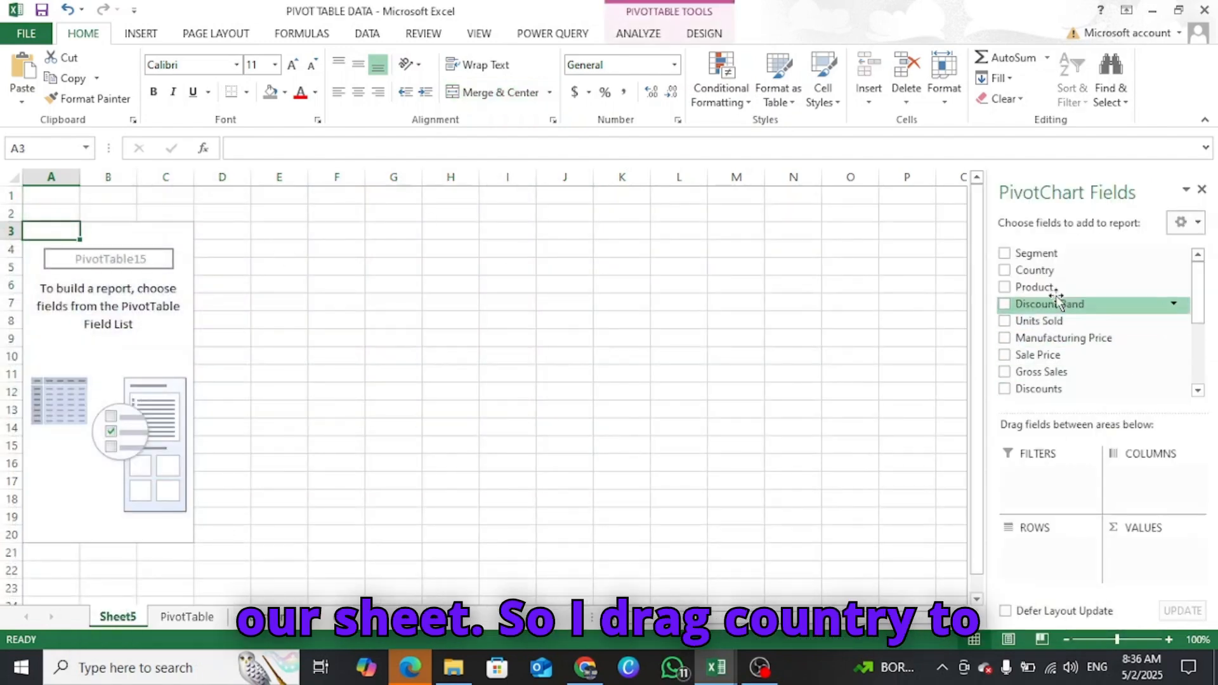
pyautogui.moveTo(1079, 271); pyautogui.dragTo(1066, 559)
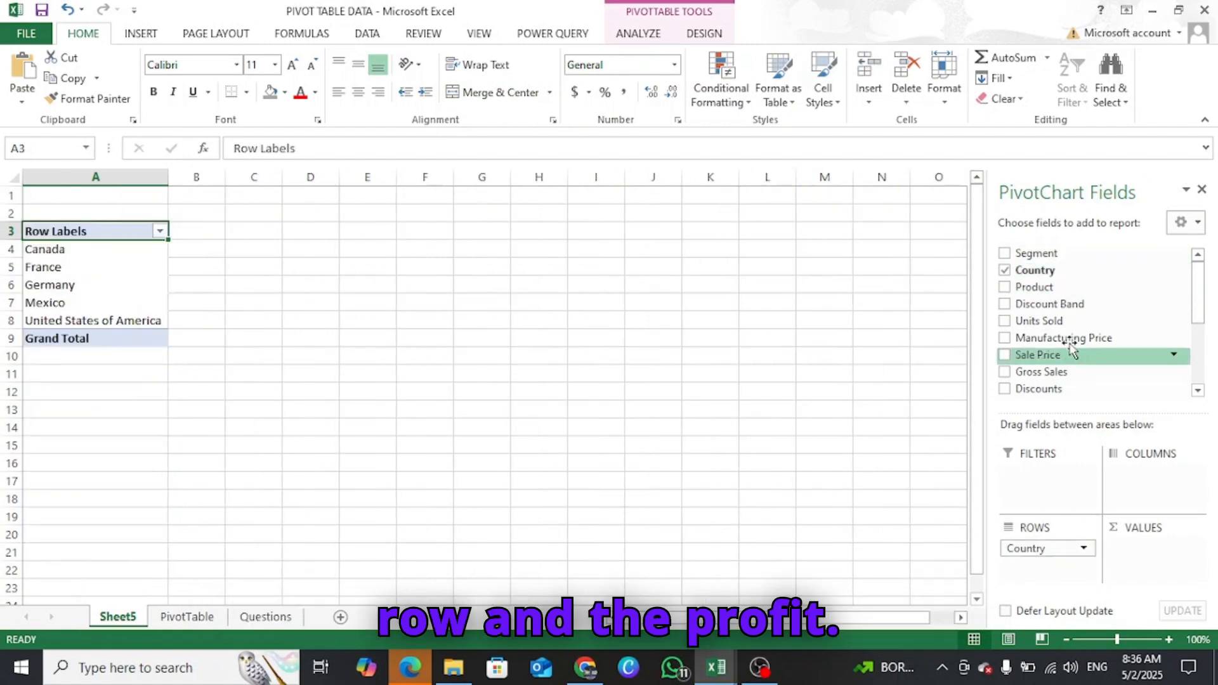
pyautogui.moveTo(1199, 293); pyautogui.dragTo(1197, 341)
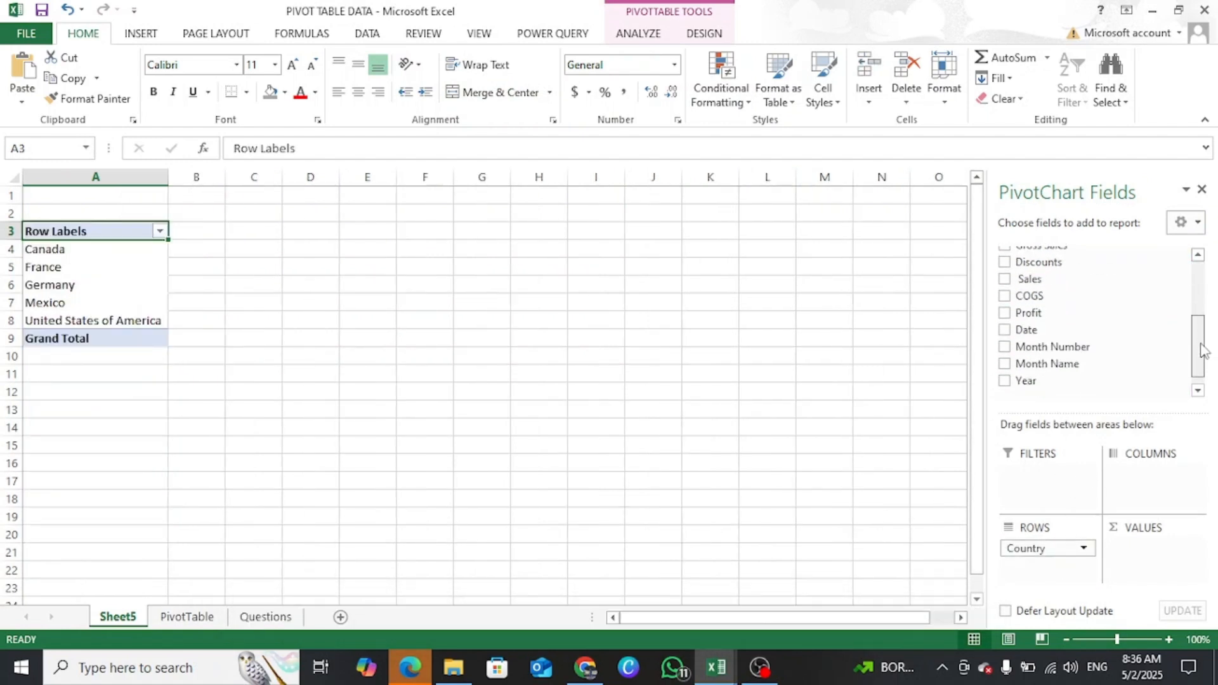
pyautogui.moveTo(1029, 313); pyautogui.dragTo(1161, 552)
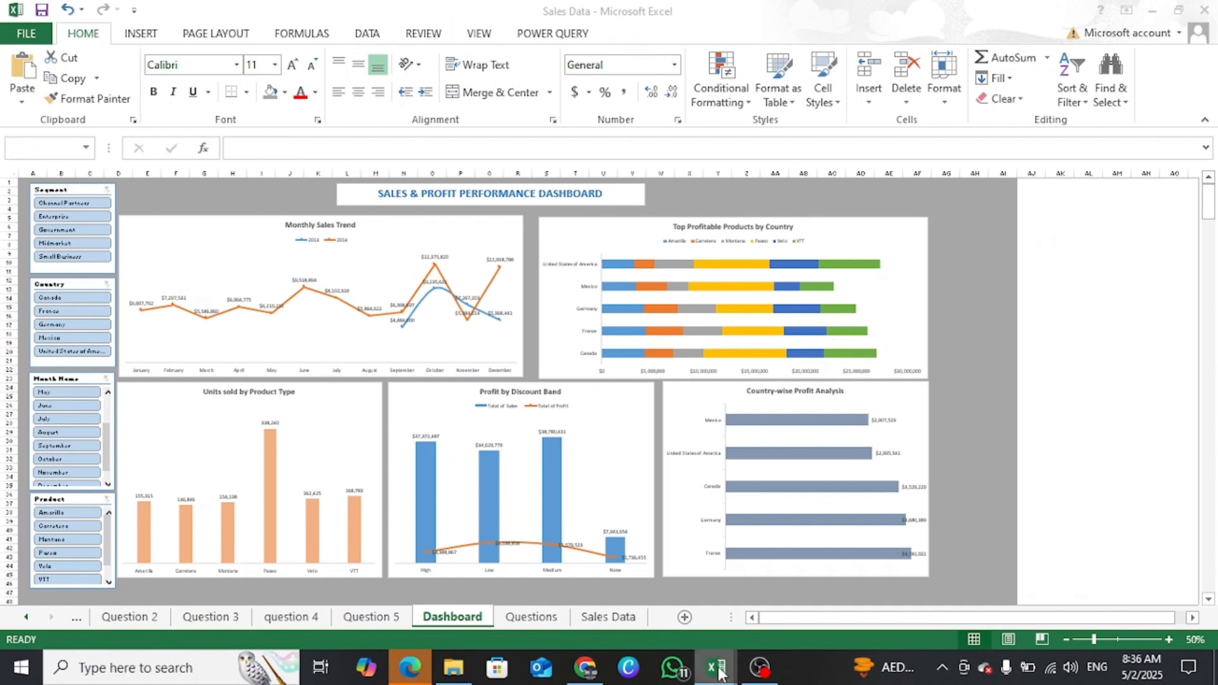
# - Return to the PIVOT TABLE DATA workbook and rename the pivot table headers to "Country" and "Total of Profit"
pyautogui.moveTo(720, 673)
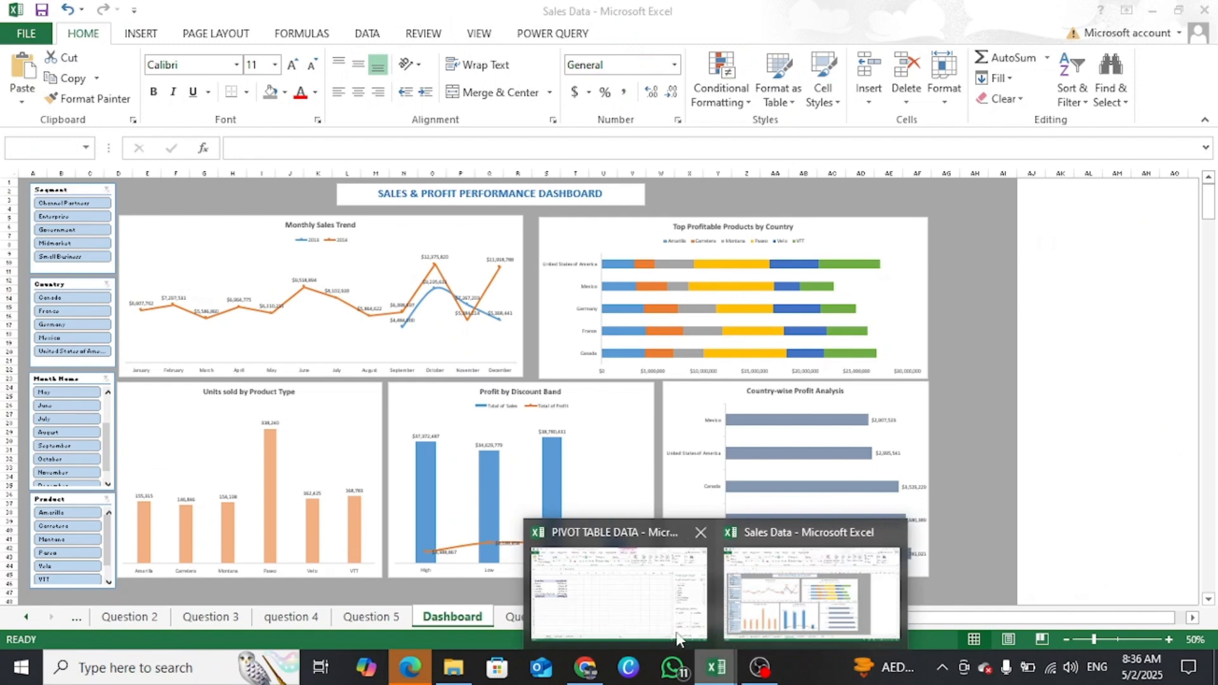
pyautogui.click(696, 643)
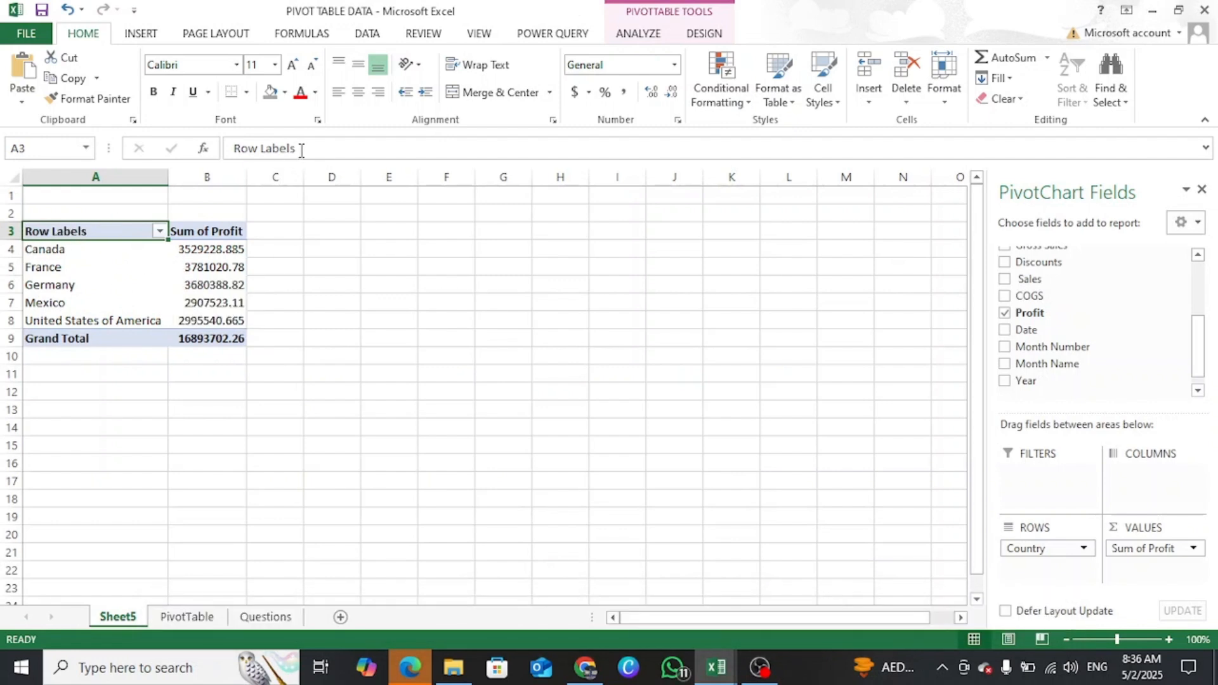
pyautogui.moveTo(298, 153); pyautogui.dragTo(204, 151)
pyautogui.write('Country')
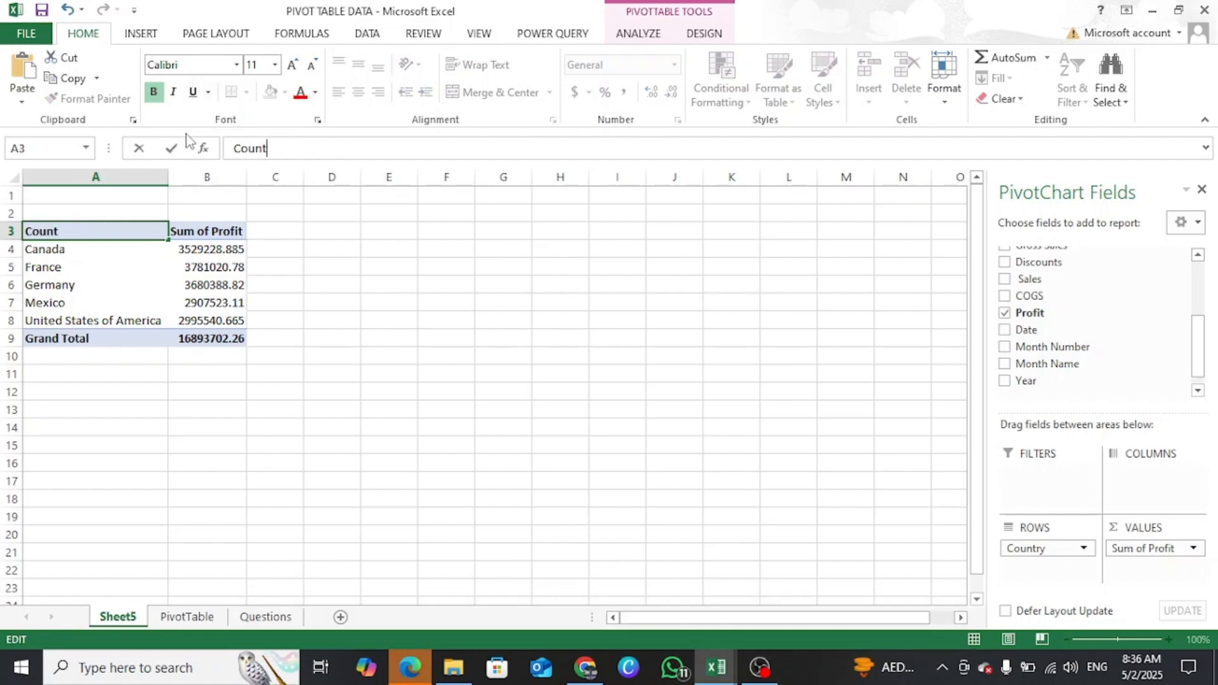
pyautogui.click(198, 235)
pyautogui.moveTo(261, 148); pyautogui.dragTo(212, 145)
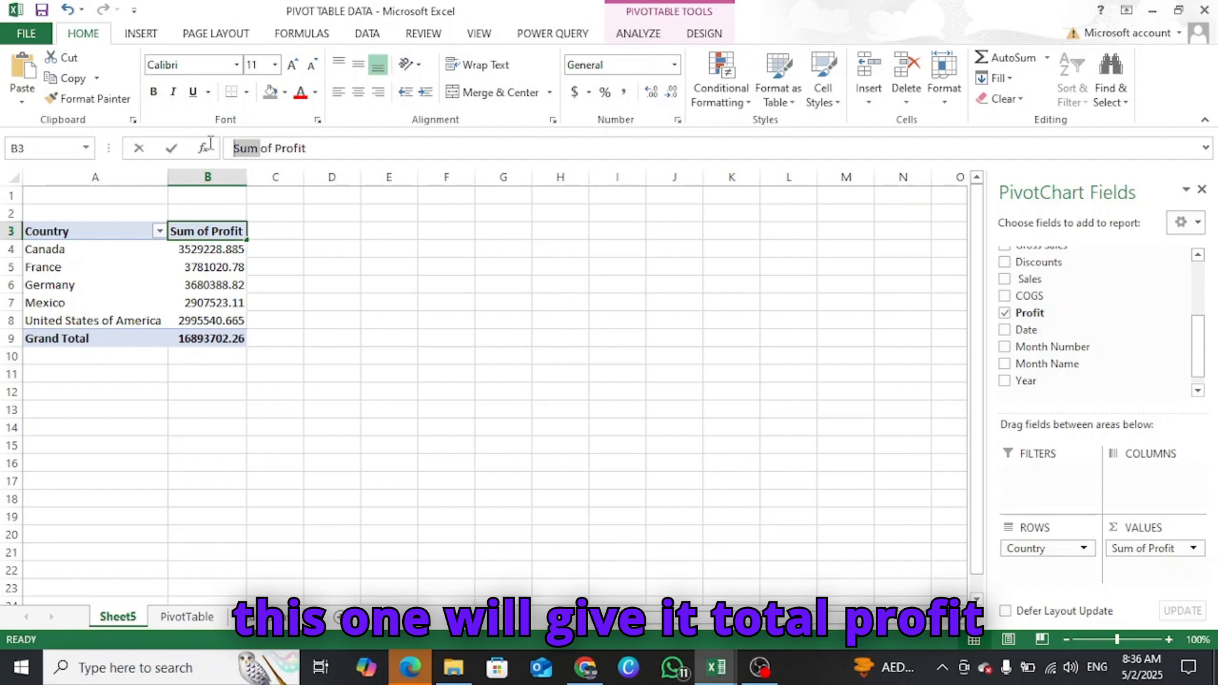
pyautogui.write('Total')
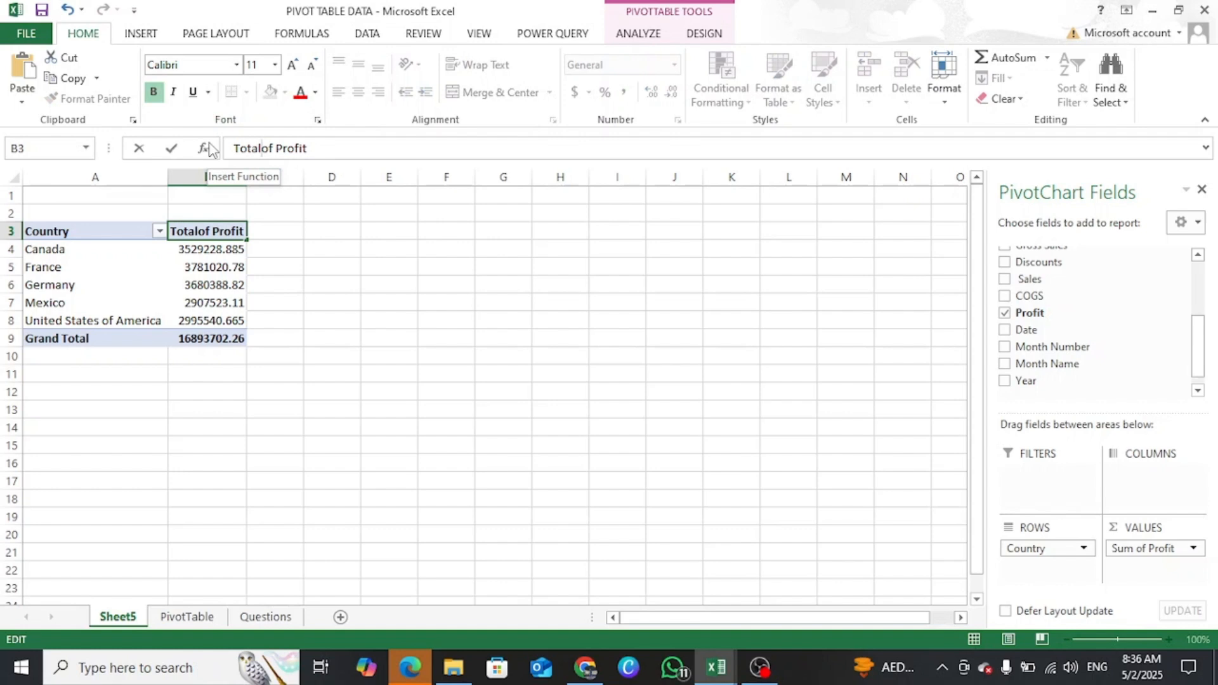
pyautogui.click(193, 249)
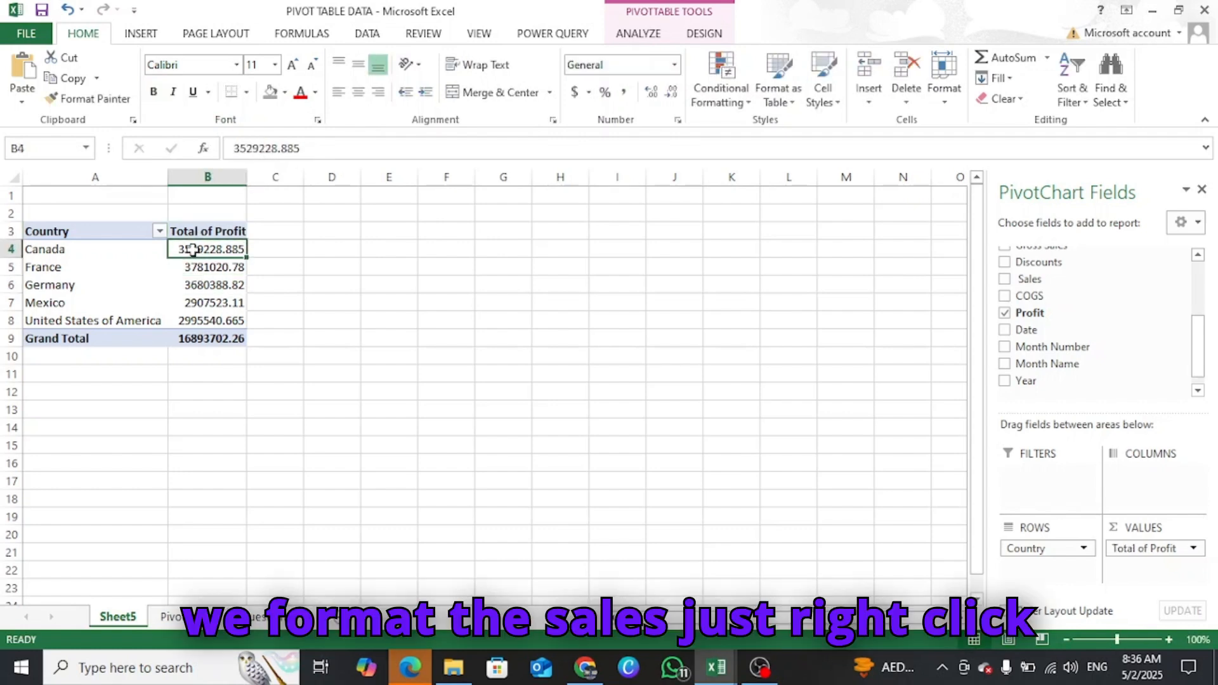
# - Format the Total of Profit values as Currency with the $ symbol and 0 decimal places
pyautogui.rightClick(193, 250)
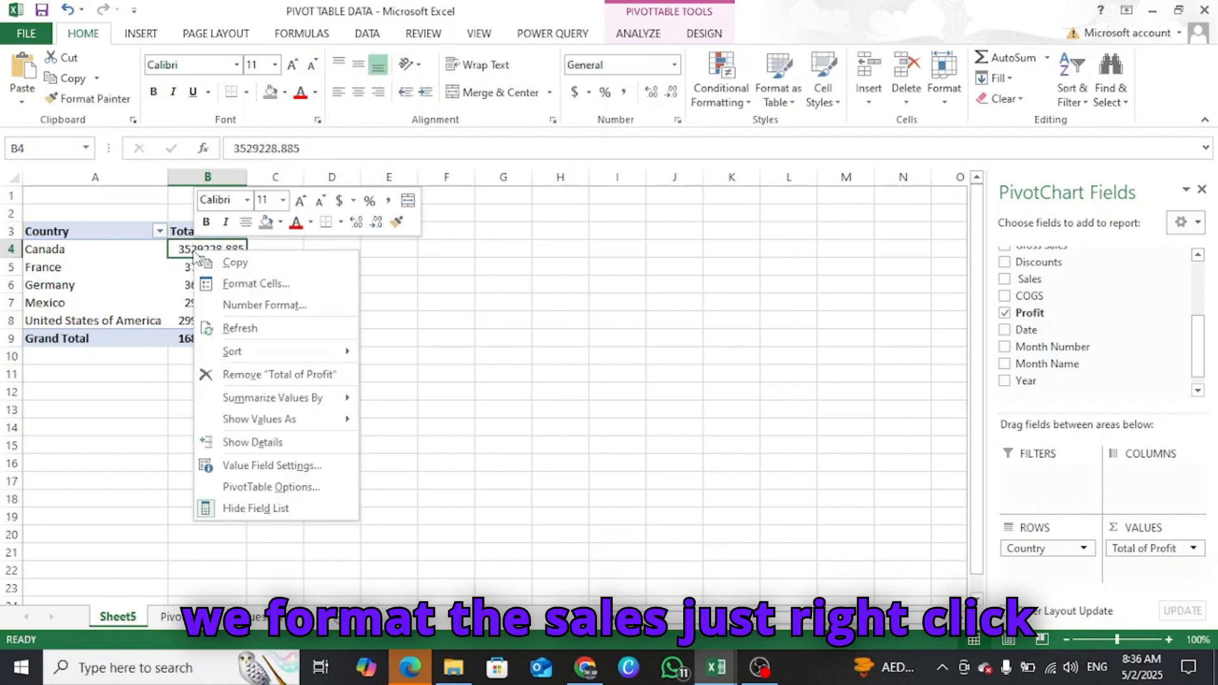
pyautogui.click(273, 306)
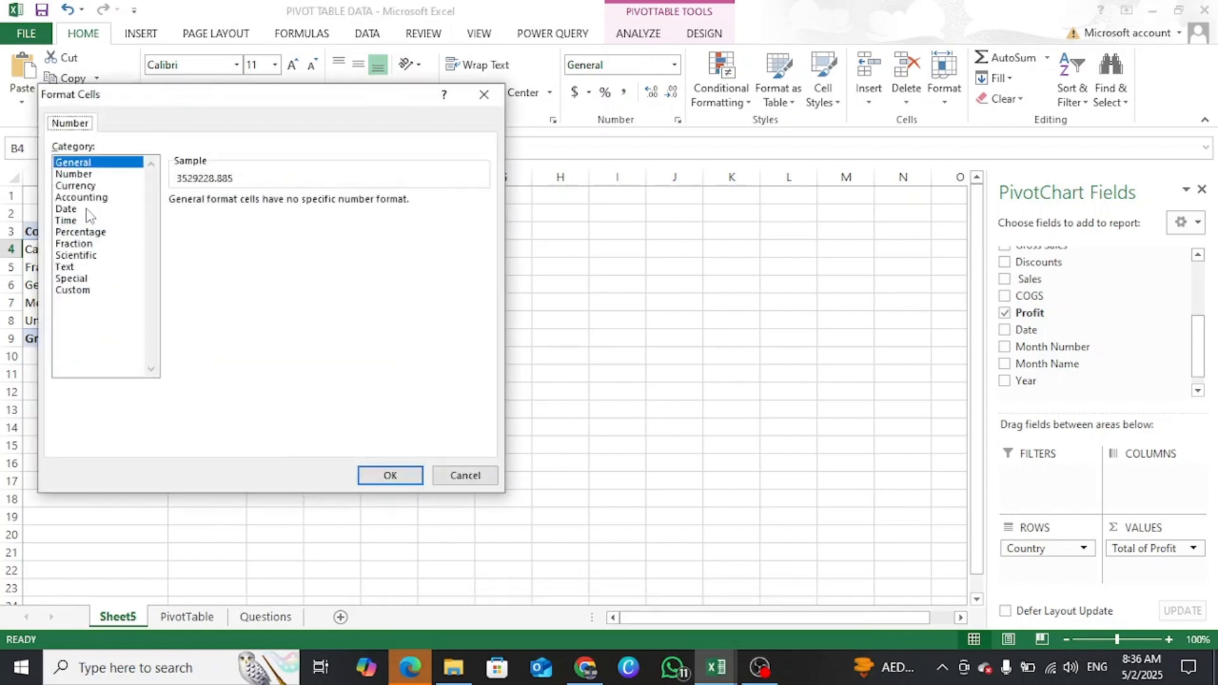
pyautogui.click(77, 186)
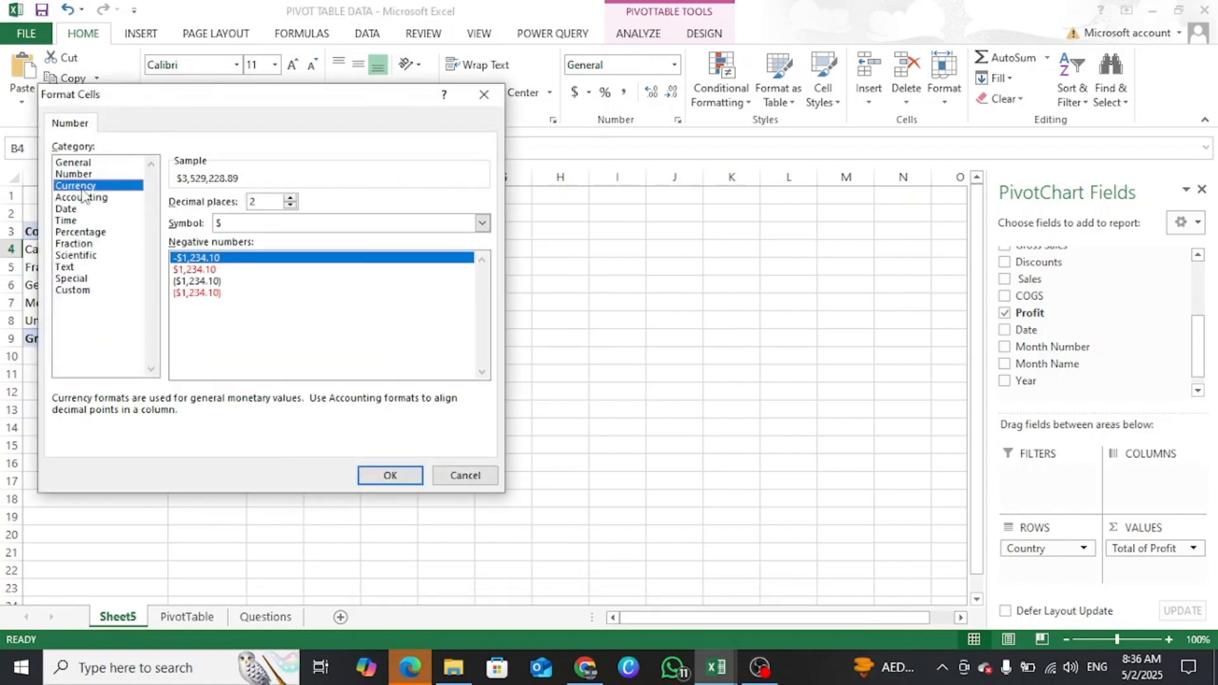
pyautogui.click(290, 205)
pyautogui.click(290, 205)
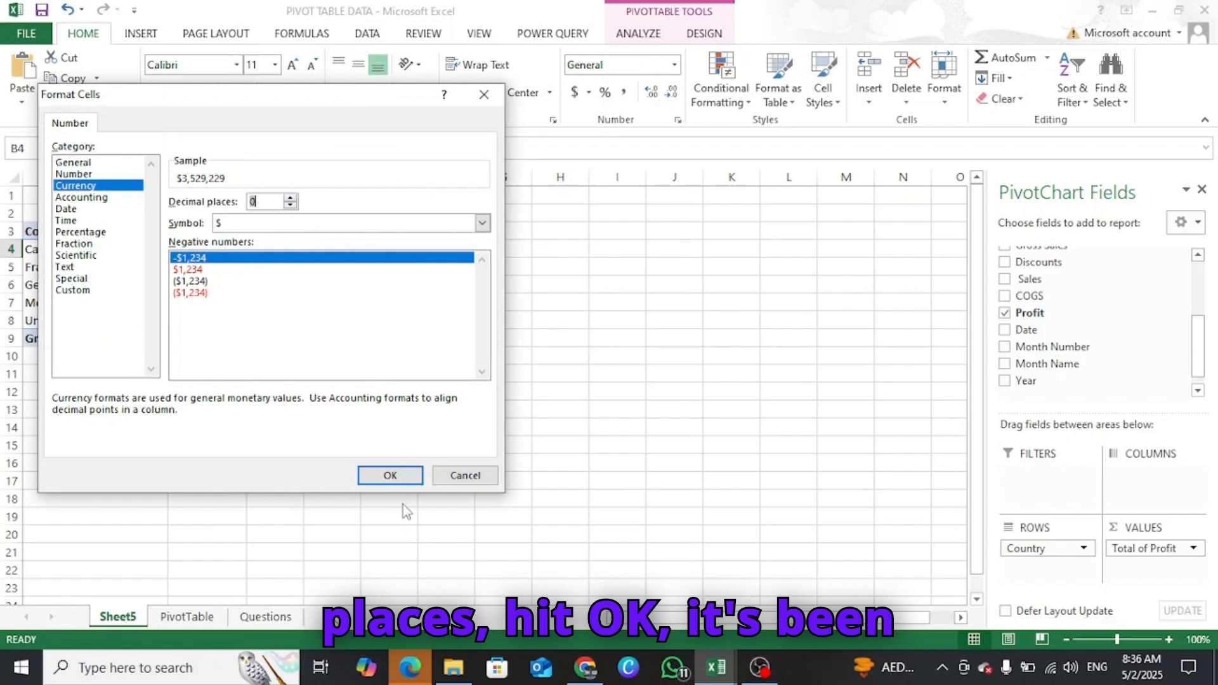
pyautogui.click(391, 476)
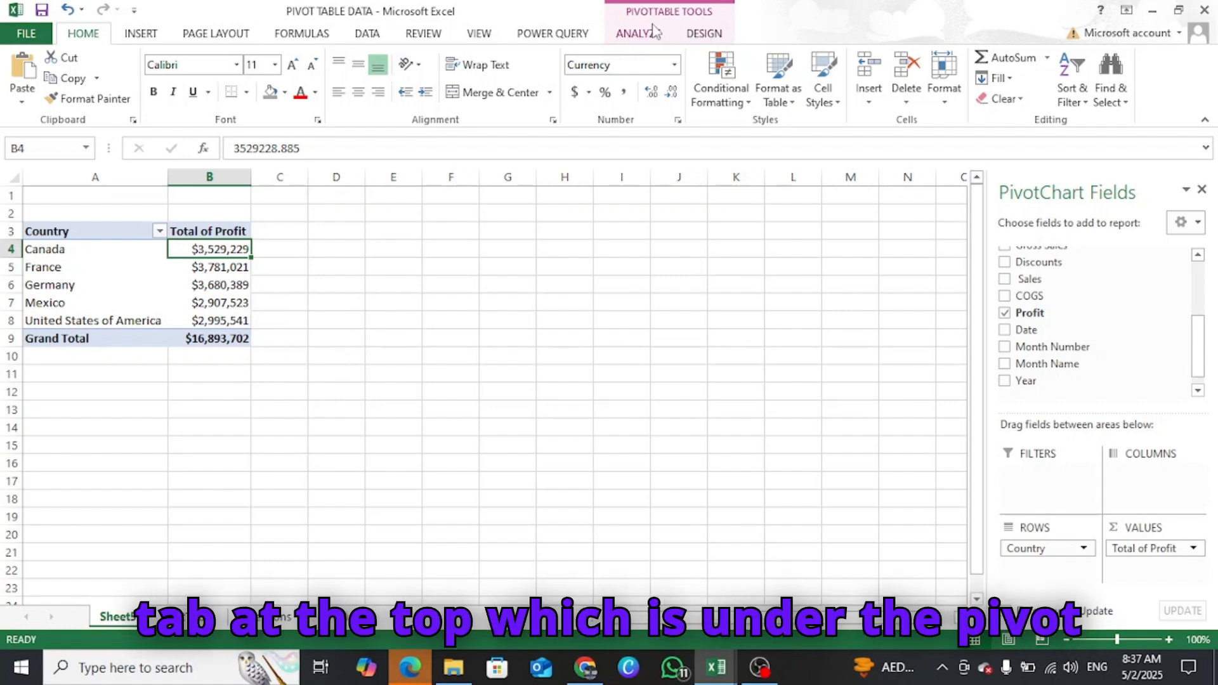
# - Insert a clustered bar PivotChart of total profit by country and place it beside the pivot table, starting around column D
pyautogui.click(633, 37)
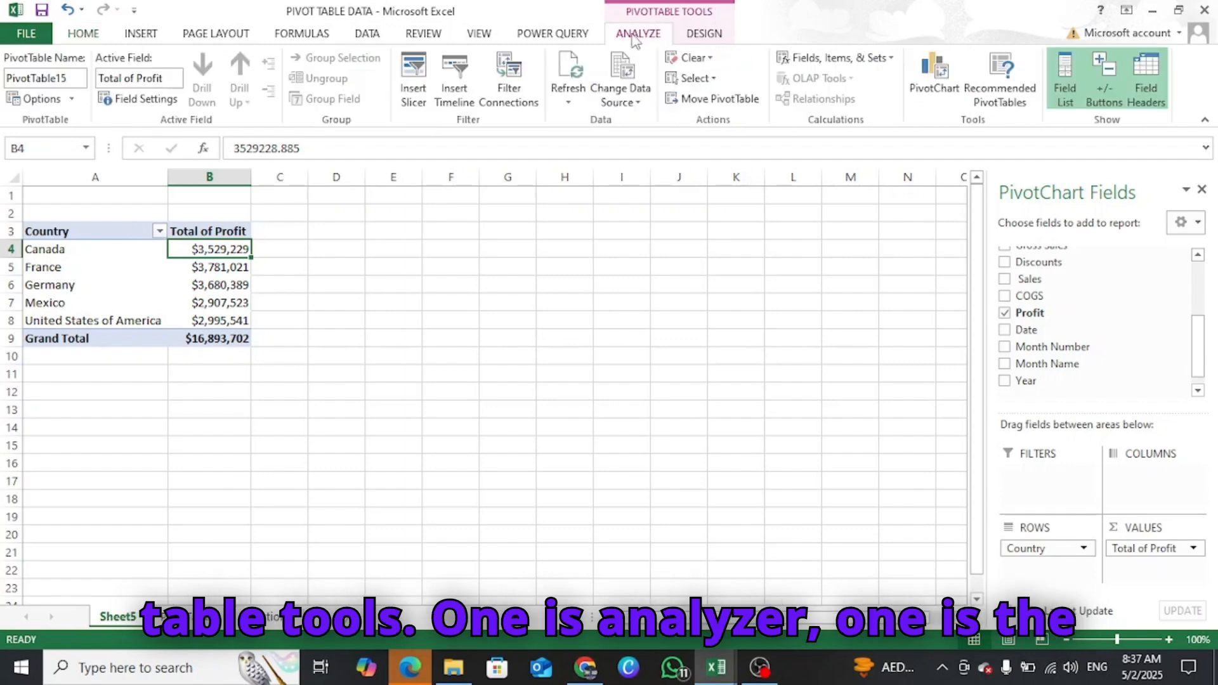
pyautogui.click(725, 38)
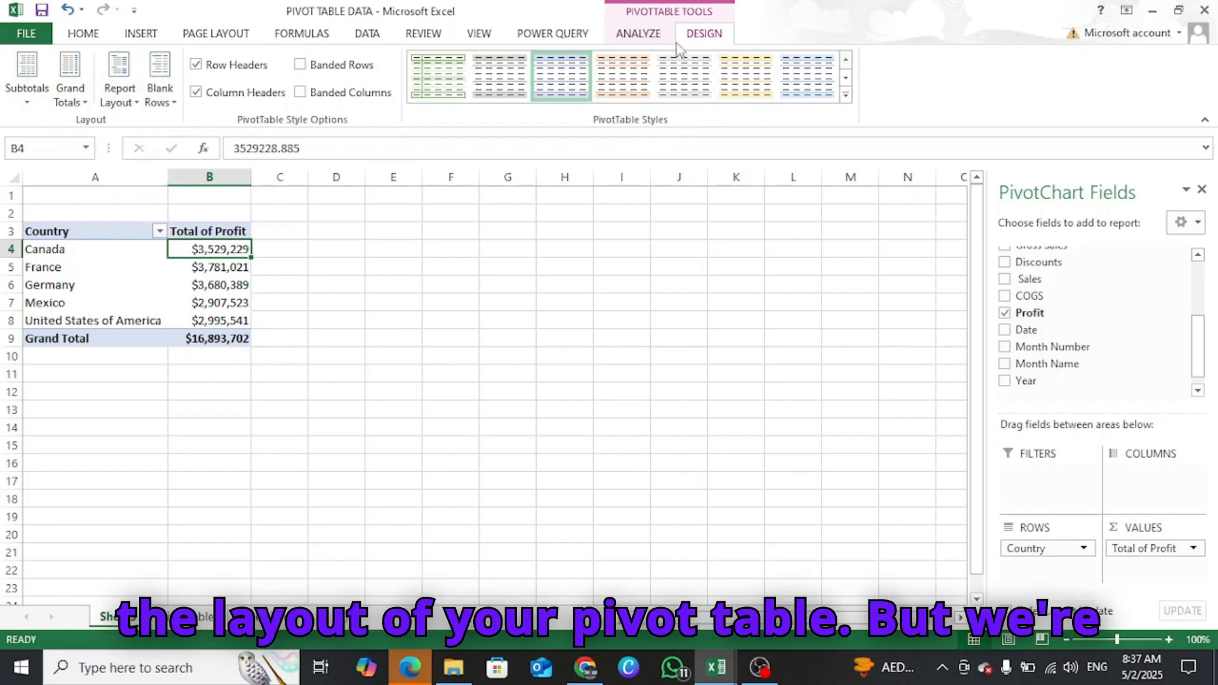
pyautogui.click(633, 36)
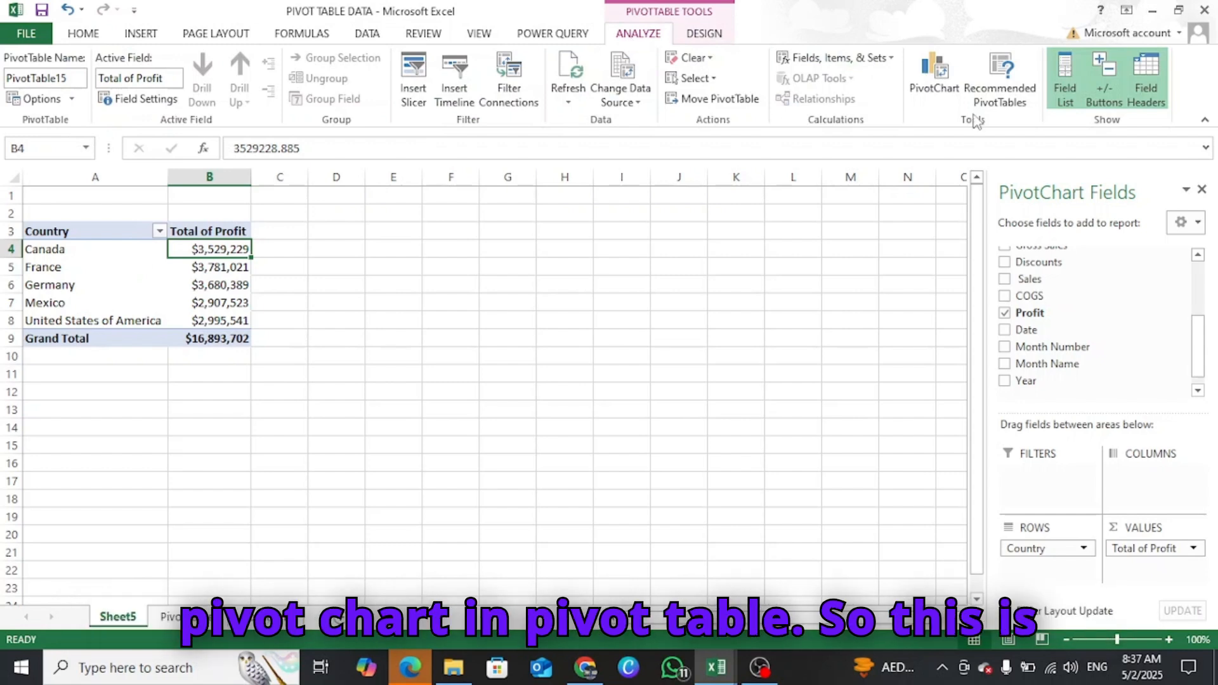
pyautogui.click(938, 75)
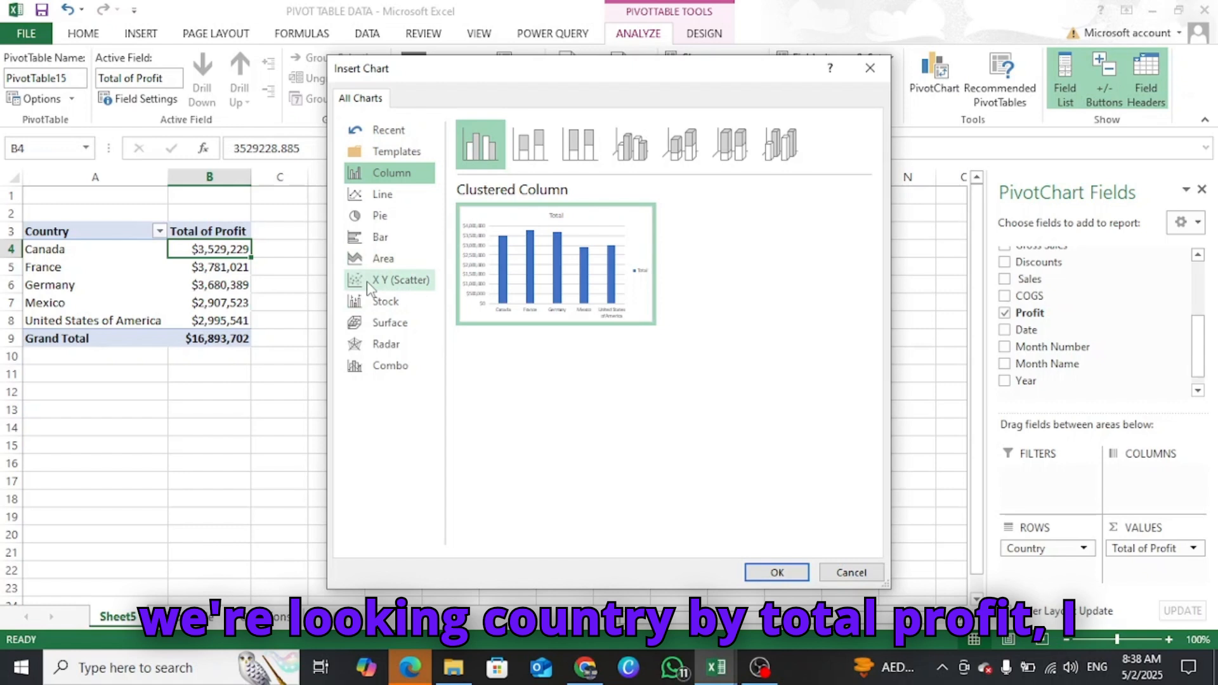
pyautogui.click(380, 240)
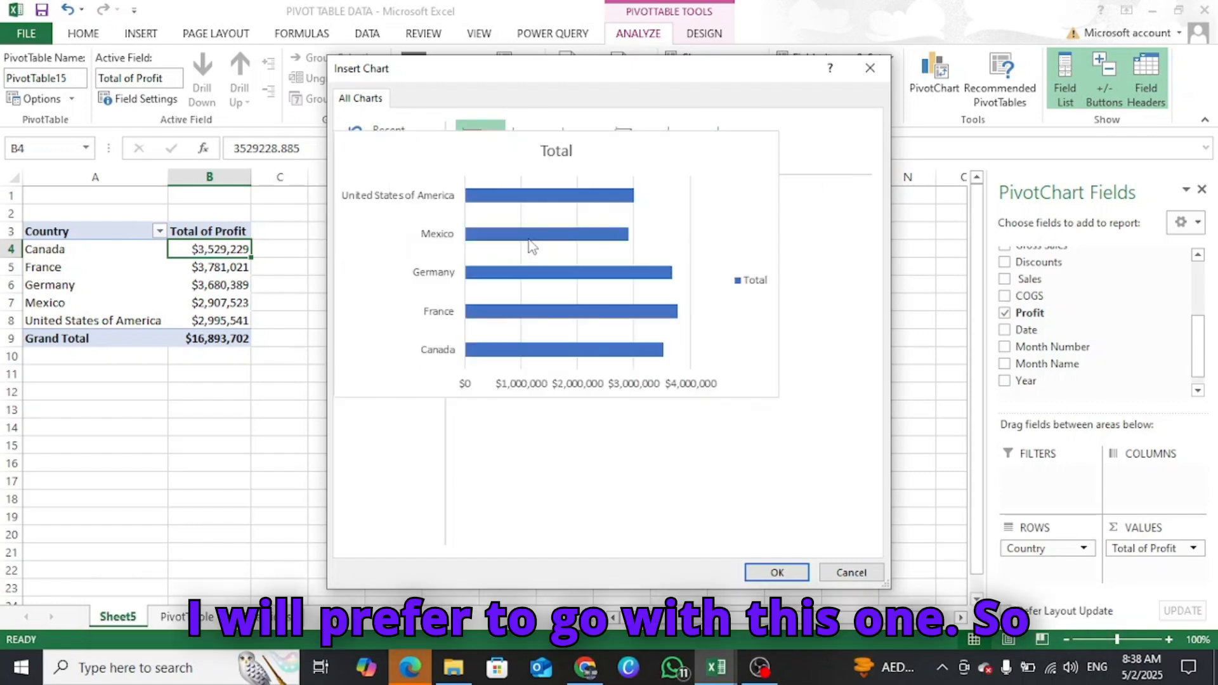
pyautogui.click(778, 571)
pyautogui.moveTo(611, 298); pyautogui.dragTo(641, 235)
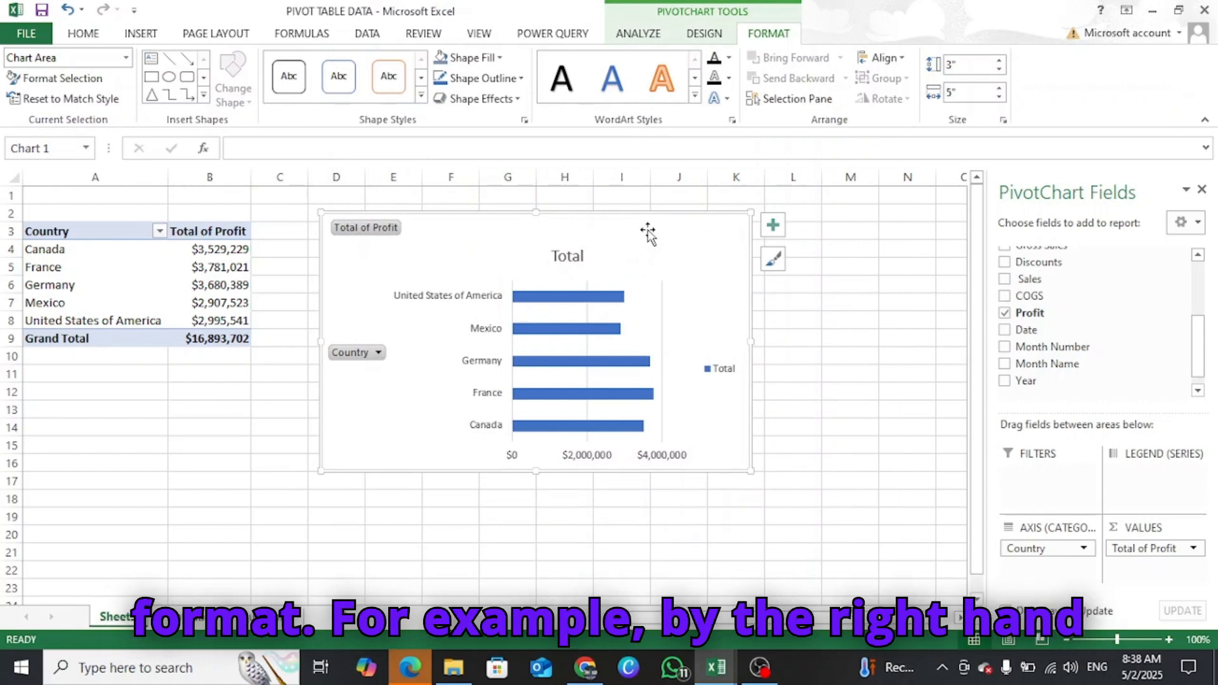
# - Toggle the chart's axes off and back on, and its axis titles on and back off
pyautogui.click(773, 226)
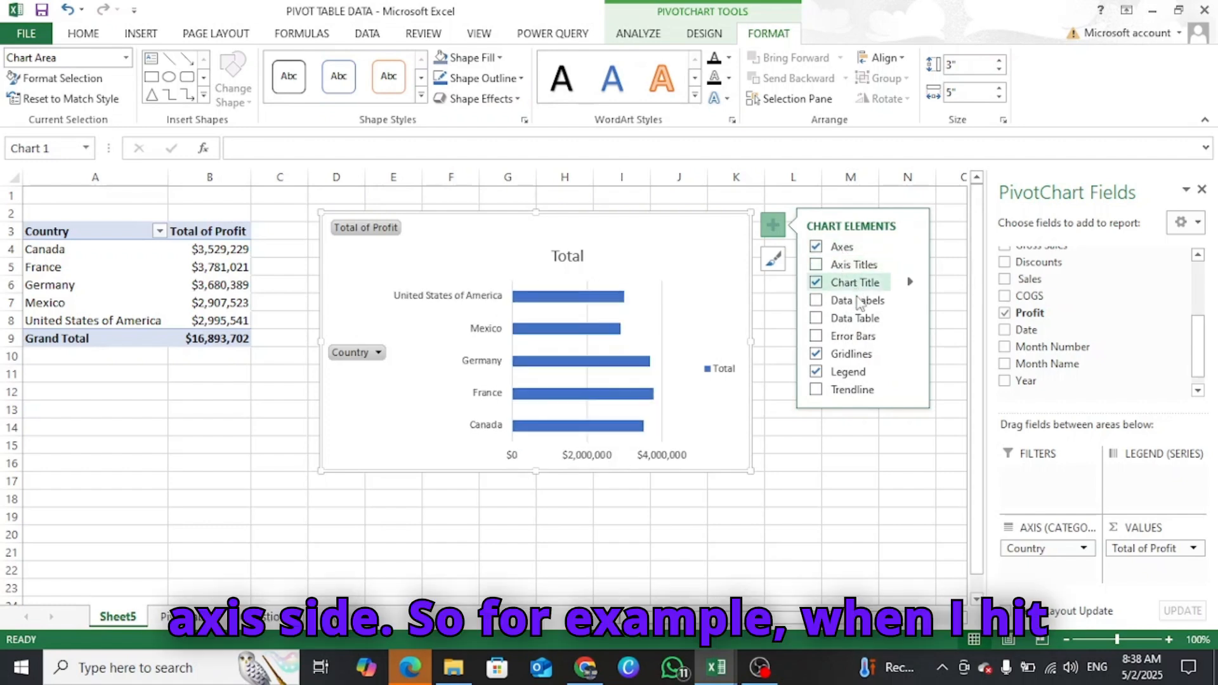
pyautogui.click(817, 248)
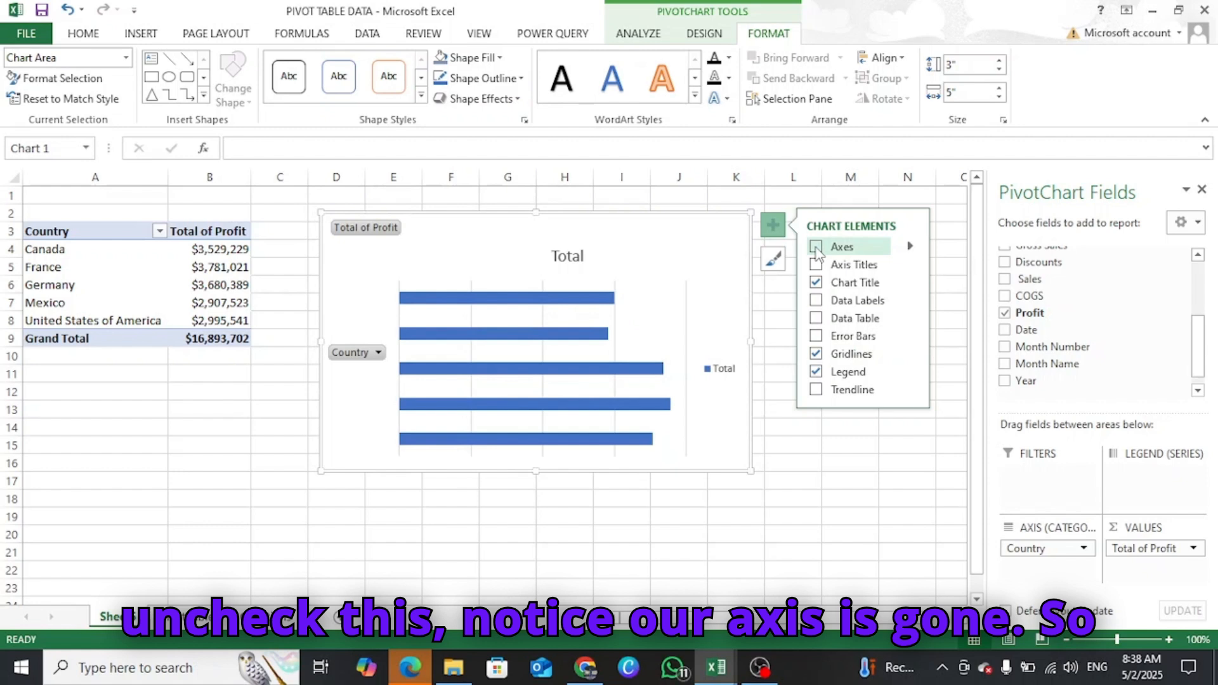
pyautogui.click(817, 247)
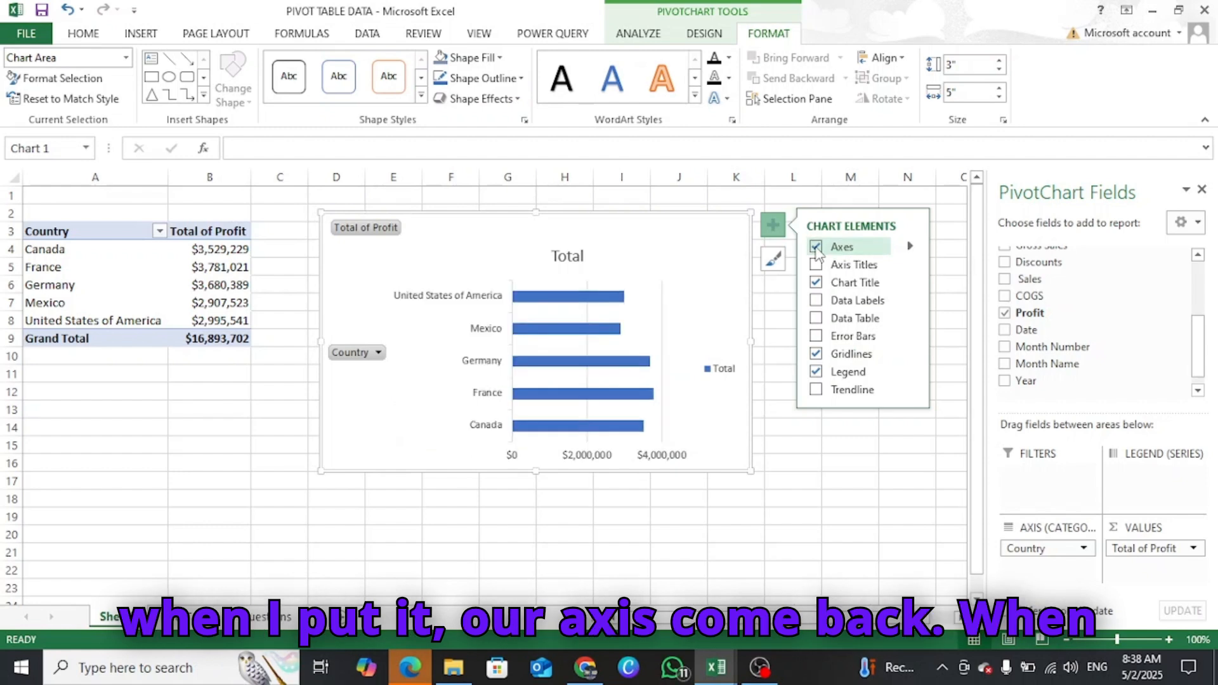
pyautogui.click(817, 264)
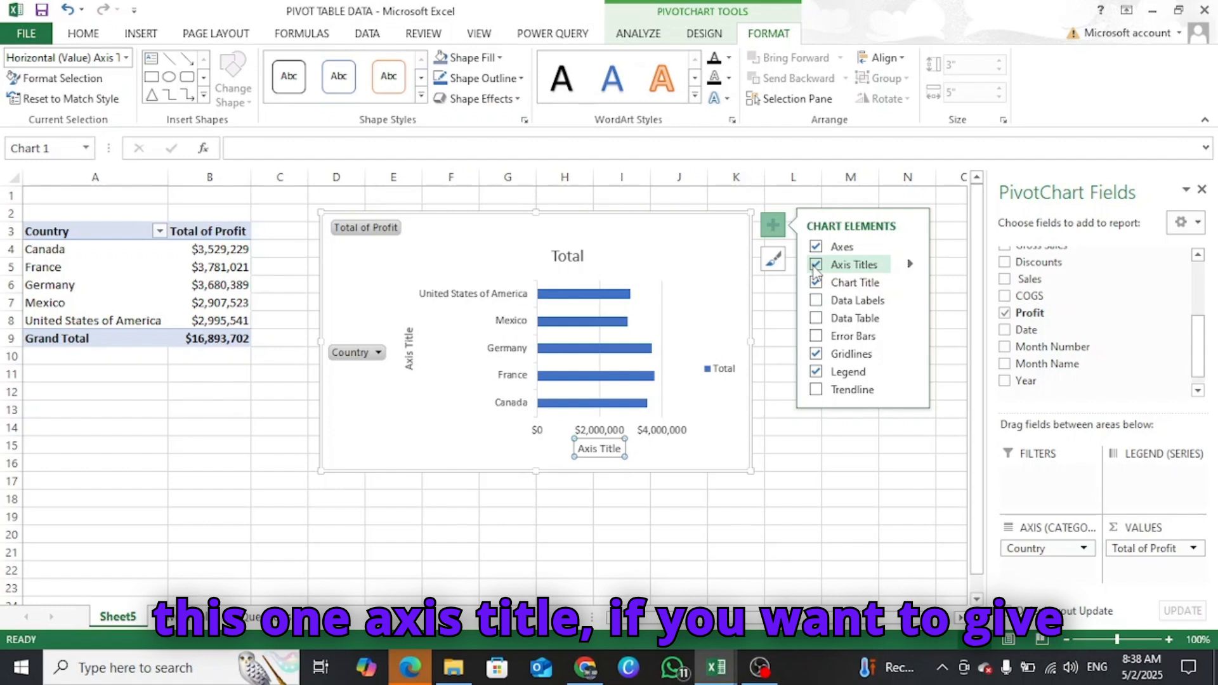
pyautogui.click(816, 265)
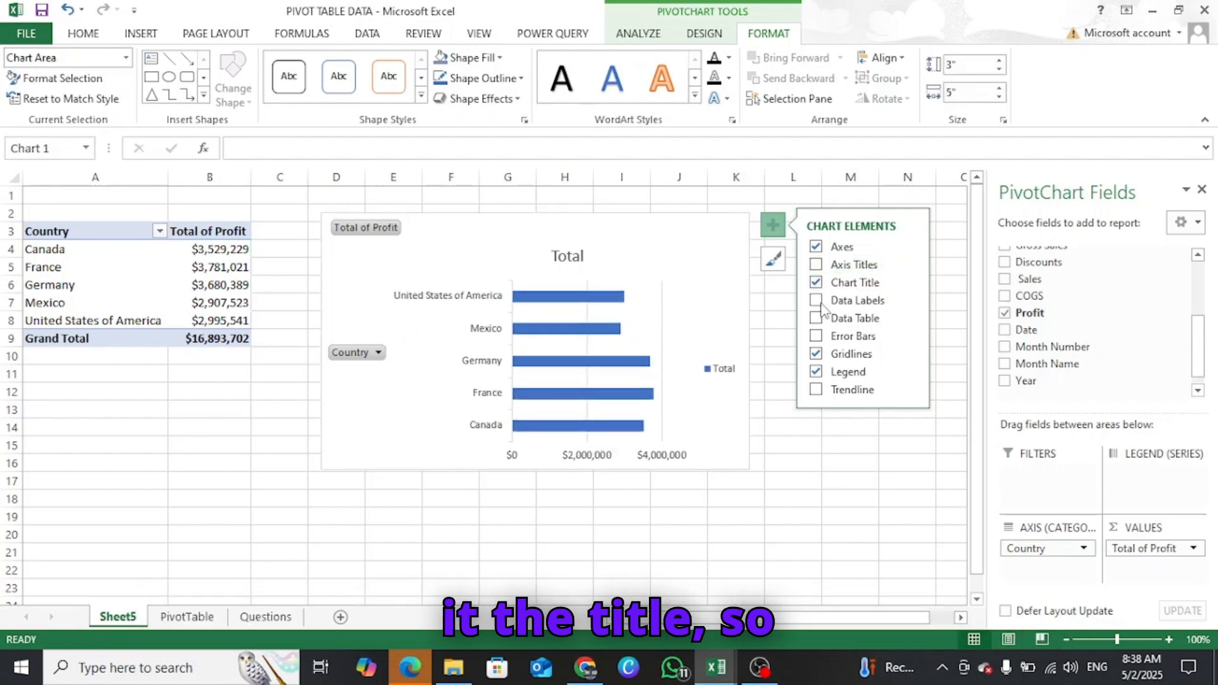
# - Toggle the chart title off and back on, and the data labels on and back off
pyautogui.click(816, 283)
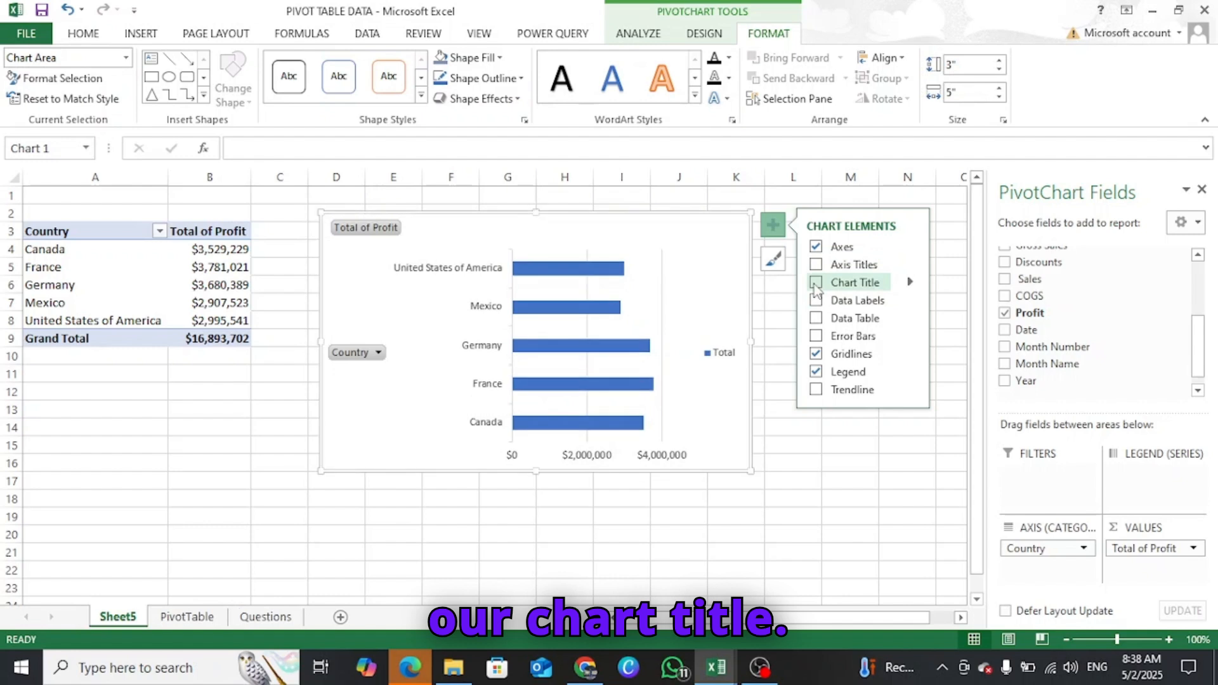
pyautogui.click(816, 284)
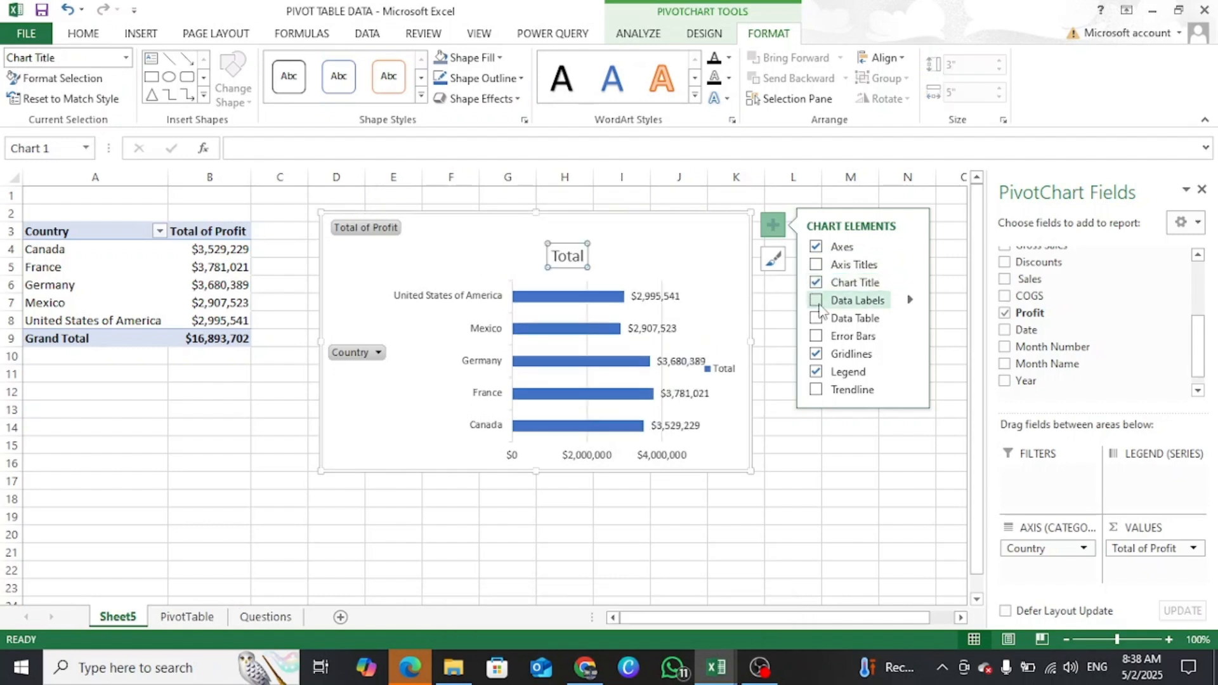
pyautogui.click(817, 300)
pyautogui.click(818, 304)
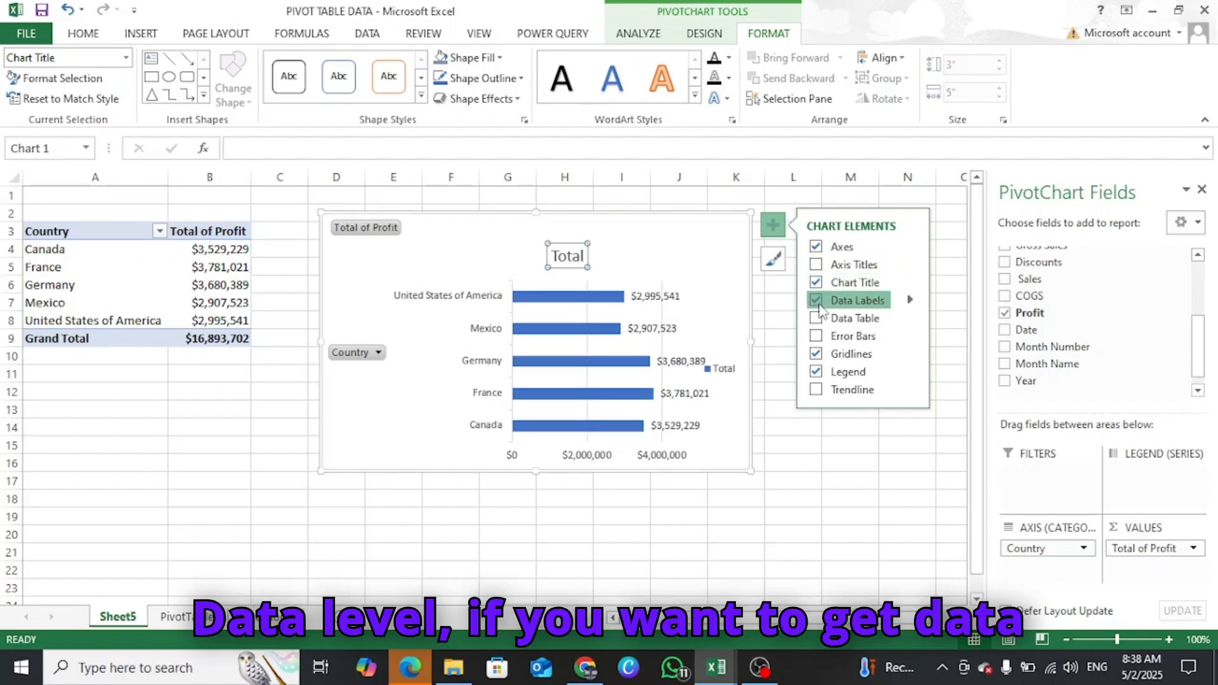
# - Add a data table to the profit chart and widen the chart to about 6.17 inches
pyautogui.click(816, 319)
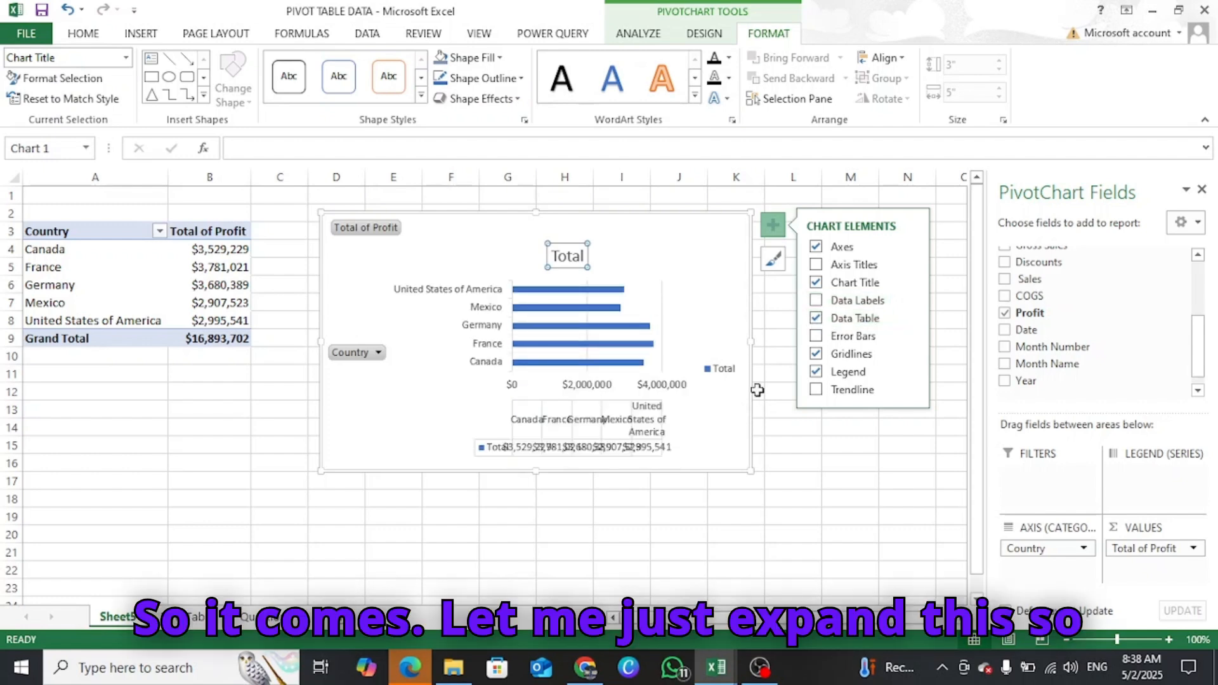
pyautogui.moveTo(751, 341); pyautogui.dragTo(851, 345)
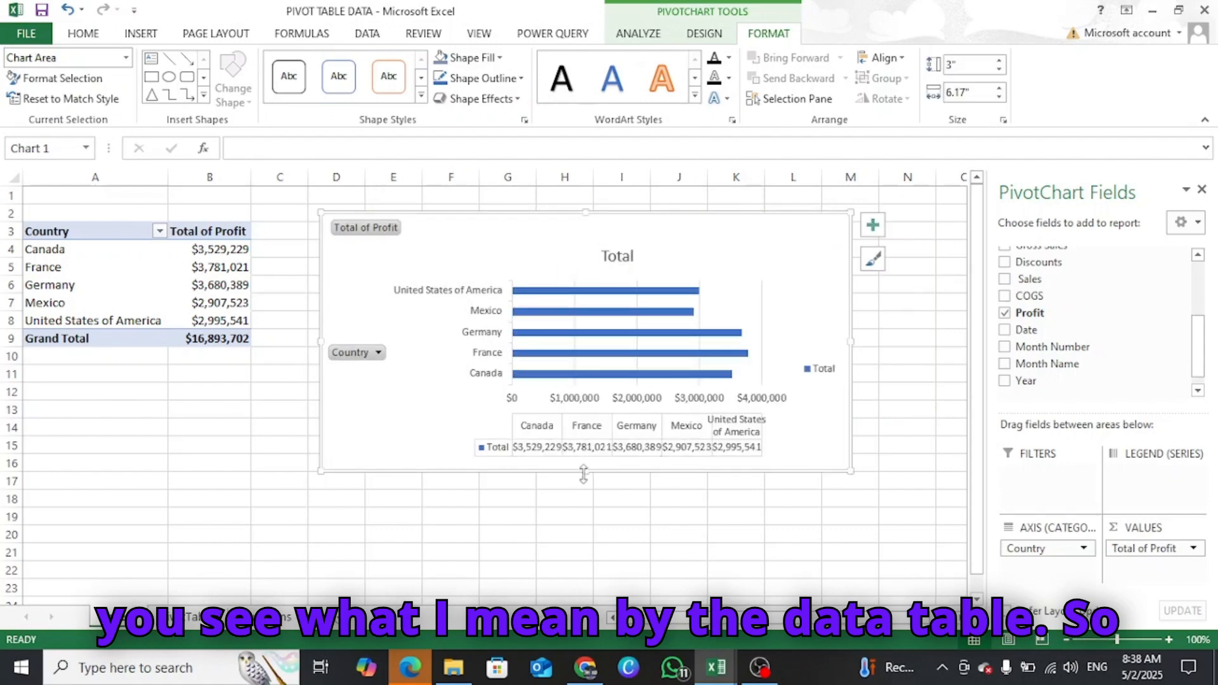
# - Increase the profit chart's height to about 3.61 inches and remove its data table
pyautogui.moveTo(584, 474); pyautogui.dragTo(582, 523)
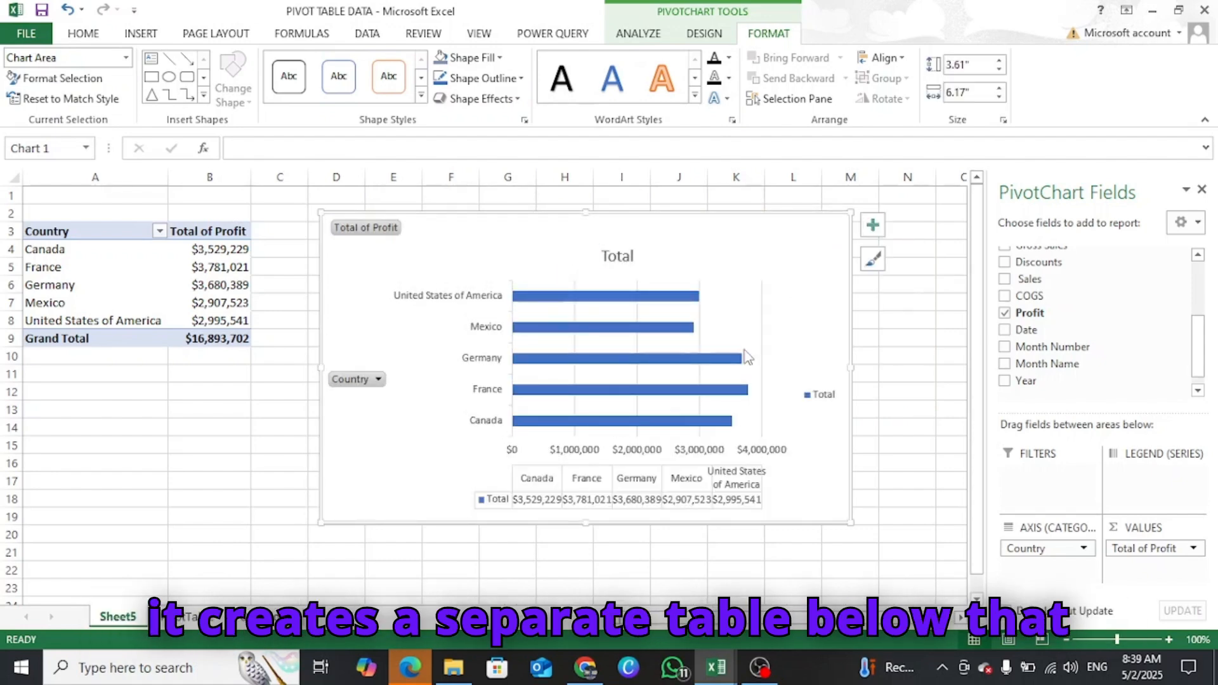
pyautogui.click(871, 230)
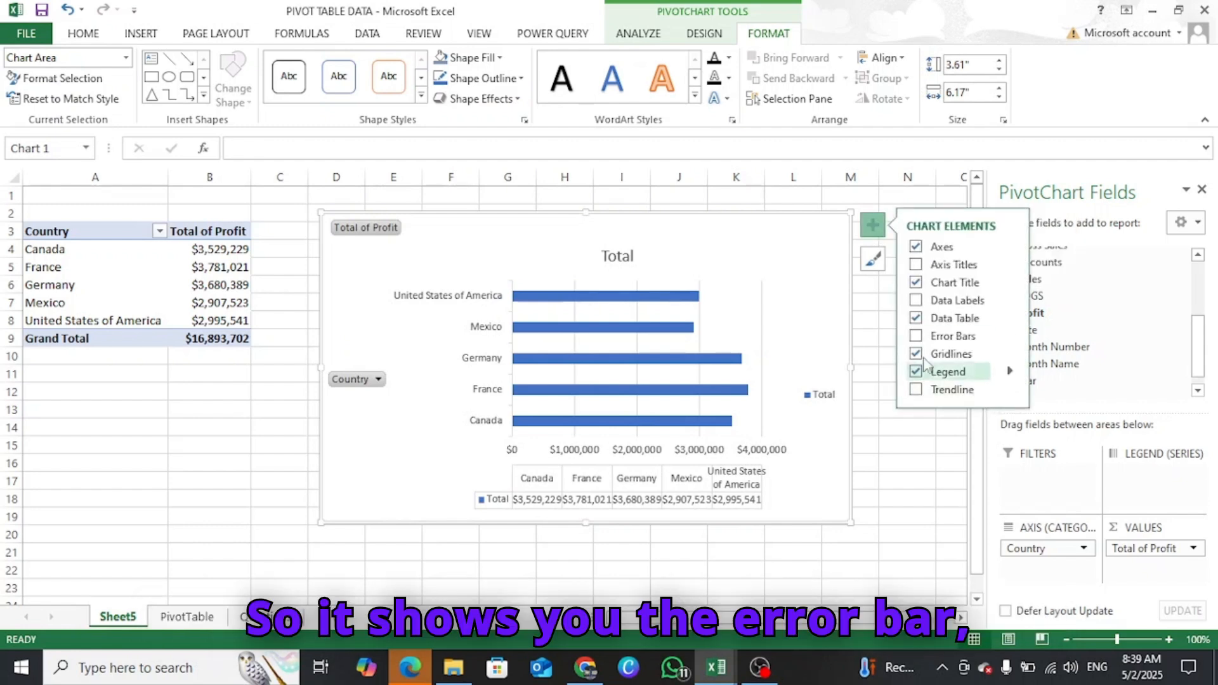
pyautogui.click(916, 318)
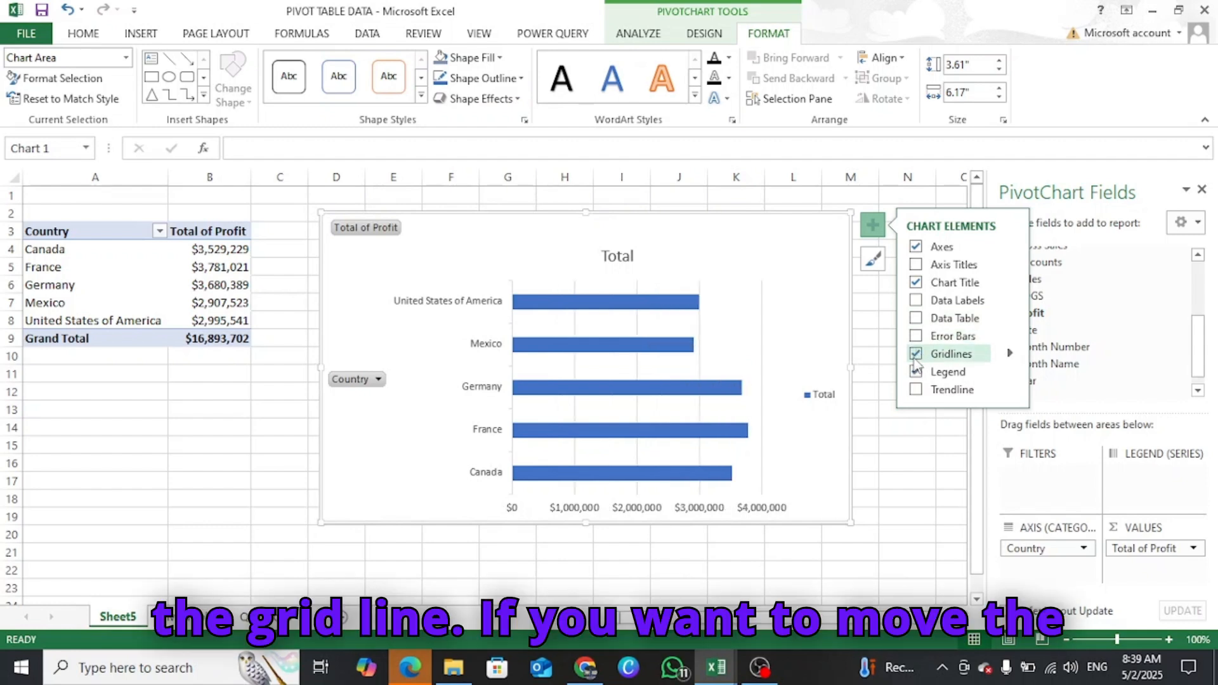
# - Toggle the chart's gridlines off and back on, and its trendline on and back off
pyautogui.click(916, 354)
pyautogui.click(916, 354)
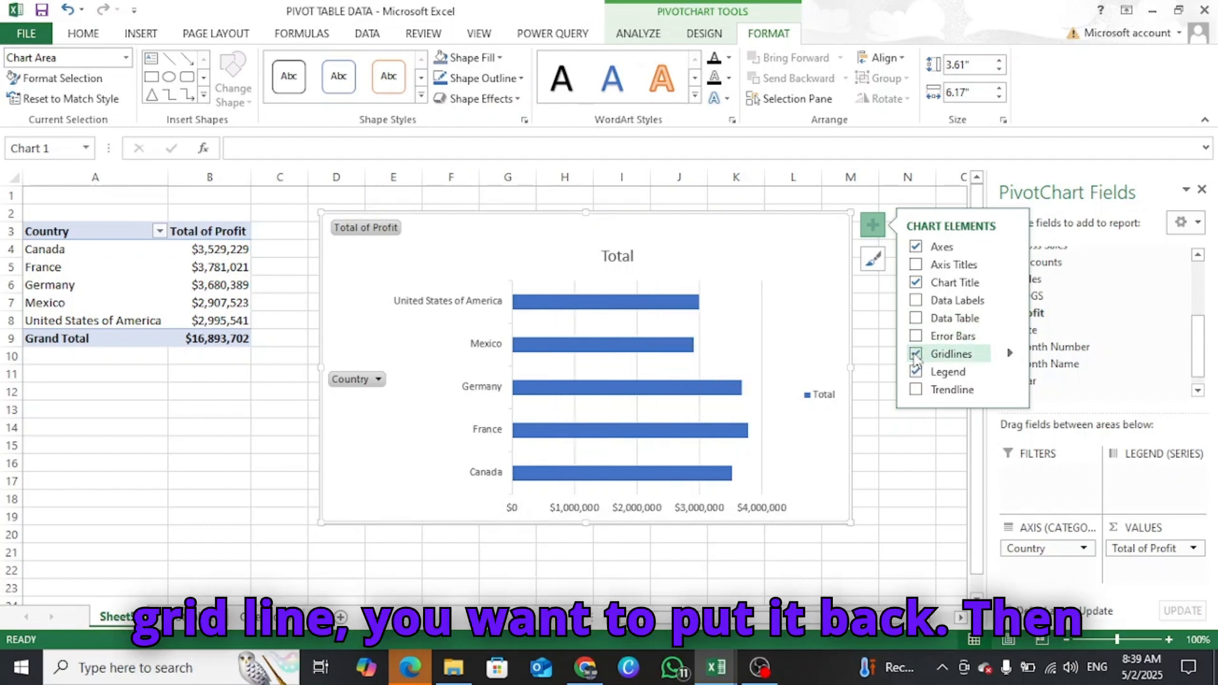
pyautogui.click(915, 390)
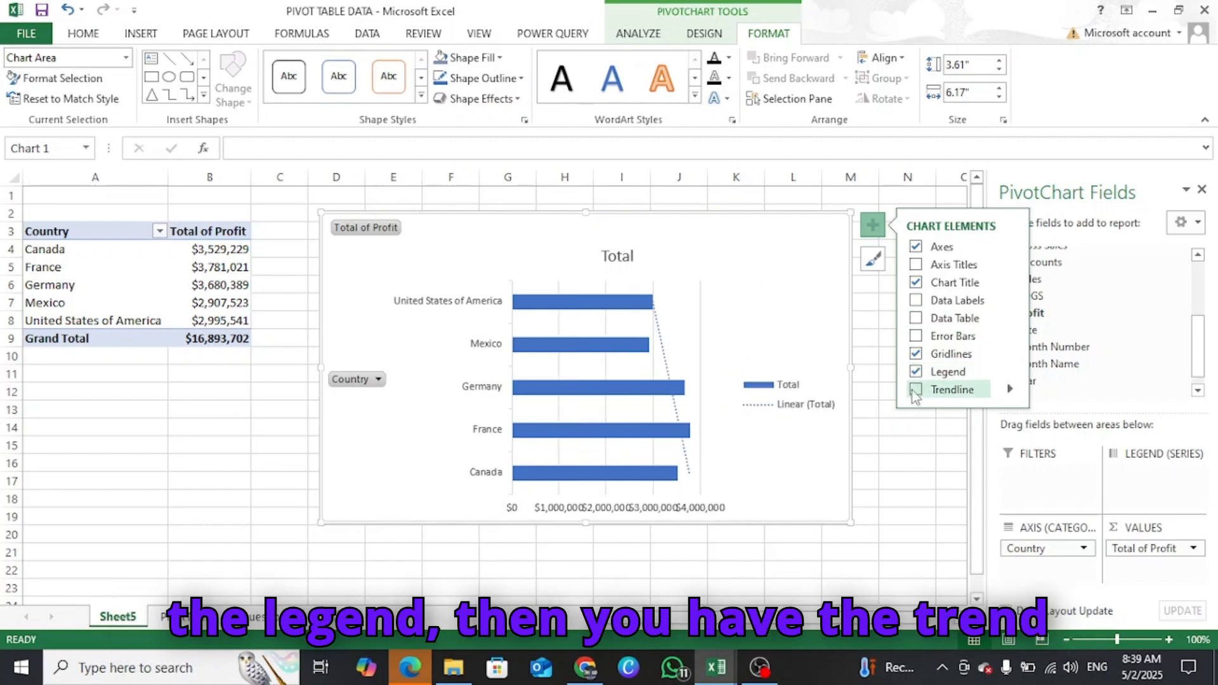
pyautogui.click(916, 390)
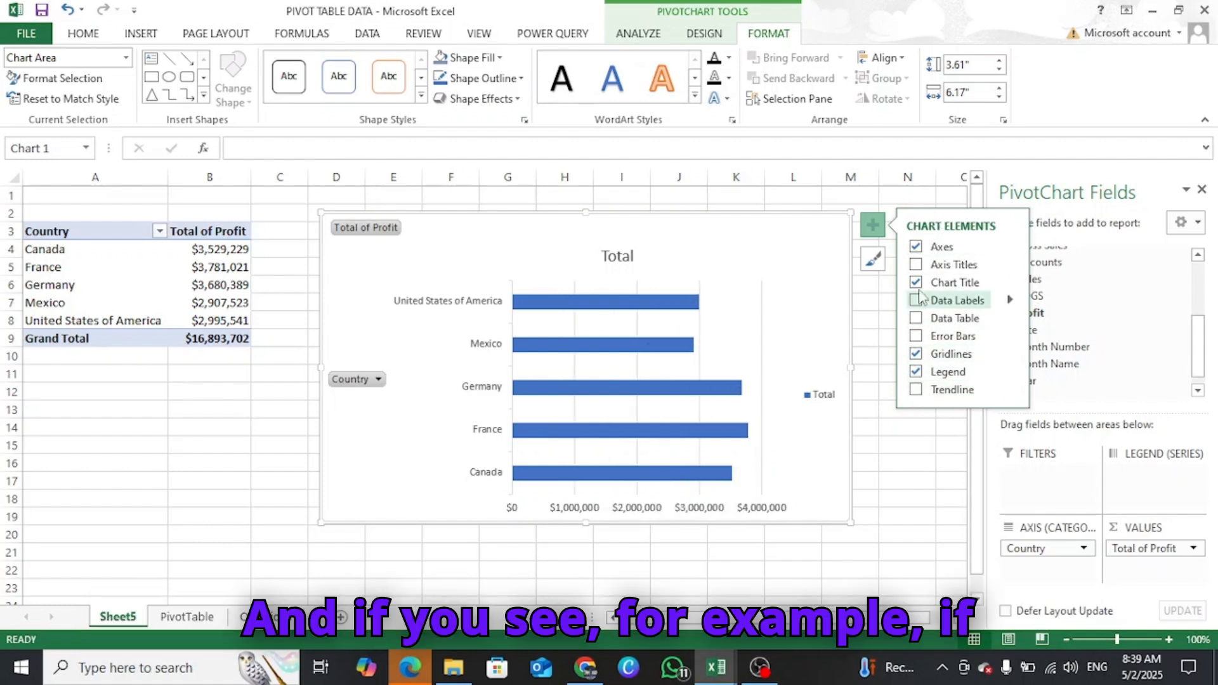
# - Try the chart legend at the top and on the left side of the chart
pyautogui.click(1010, 373)
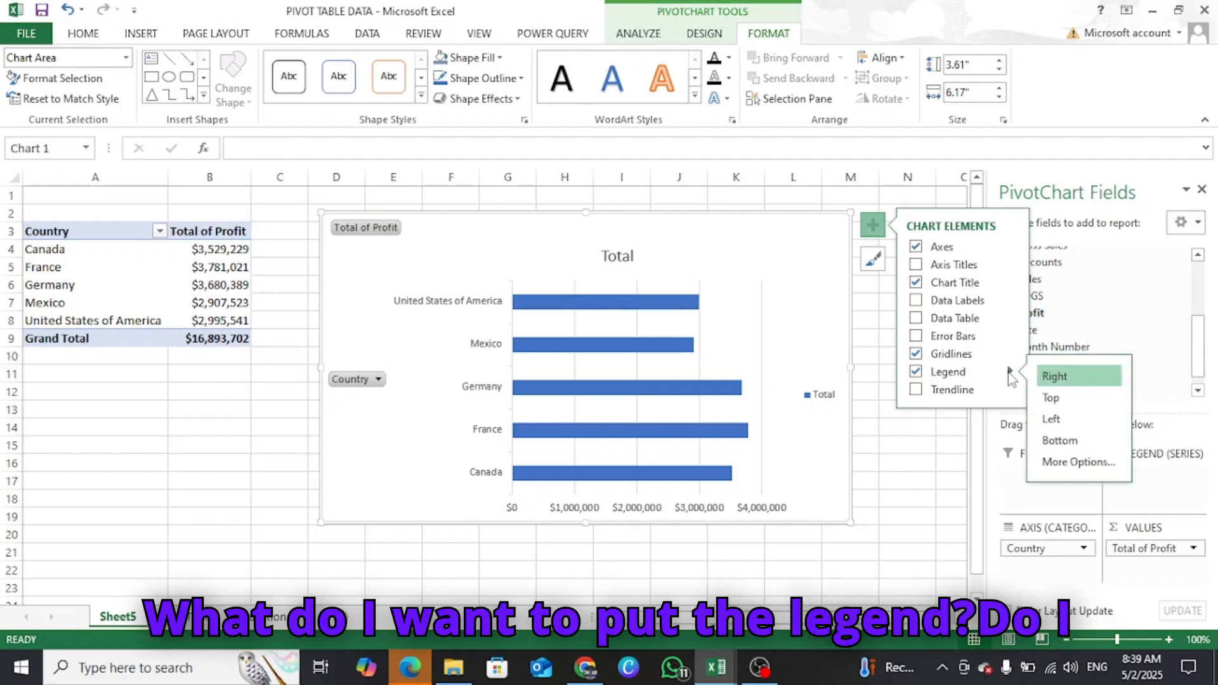
pyautogui.click(1056, 400)
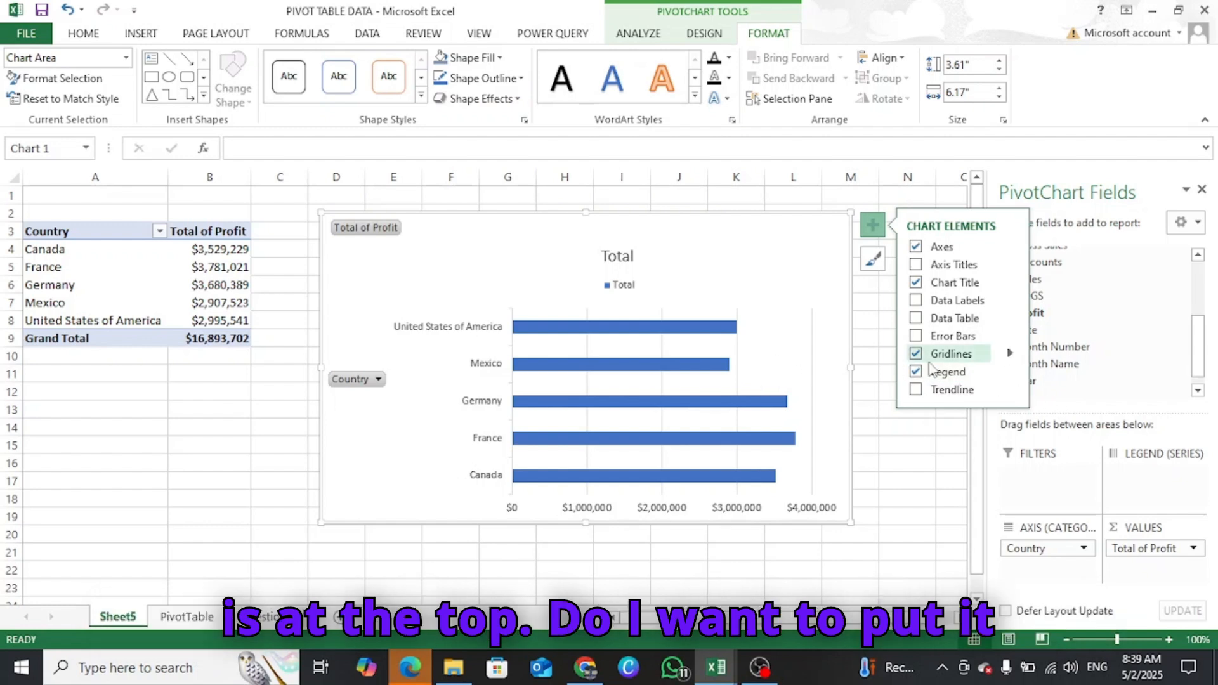
pyautogui.click(1012, 373)
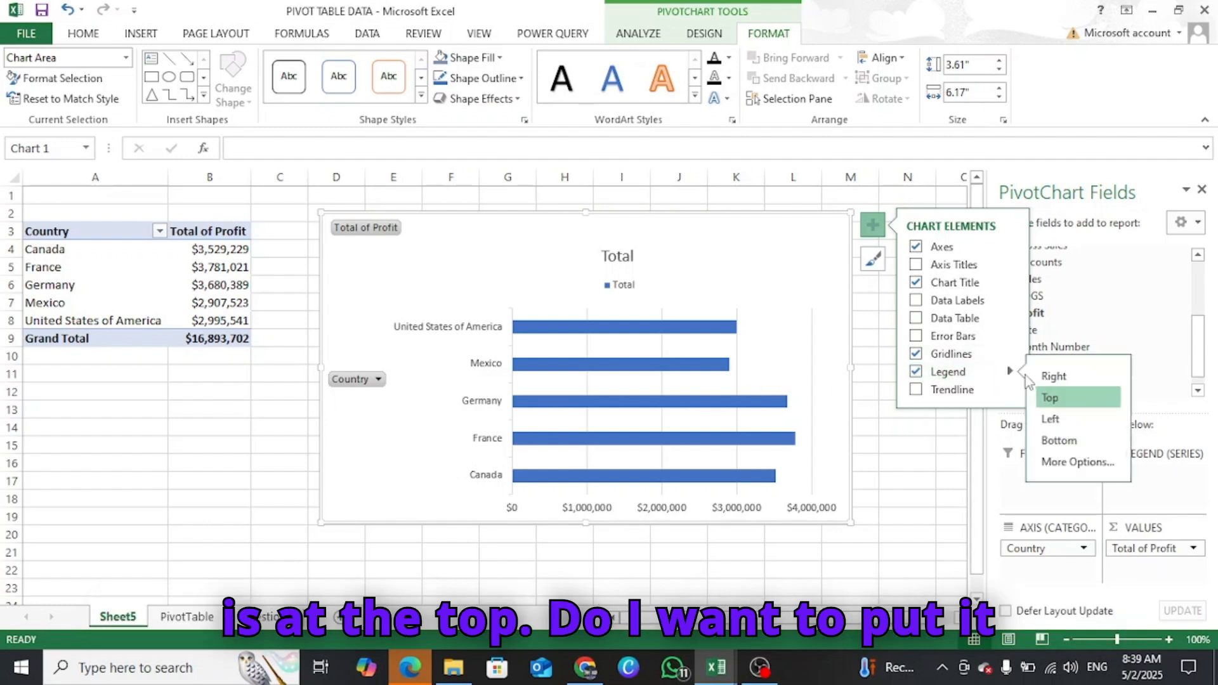
pyautogui.click(1053, 419)
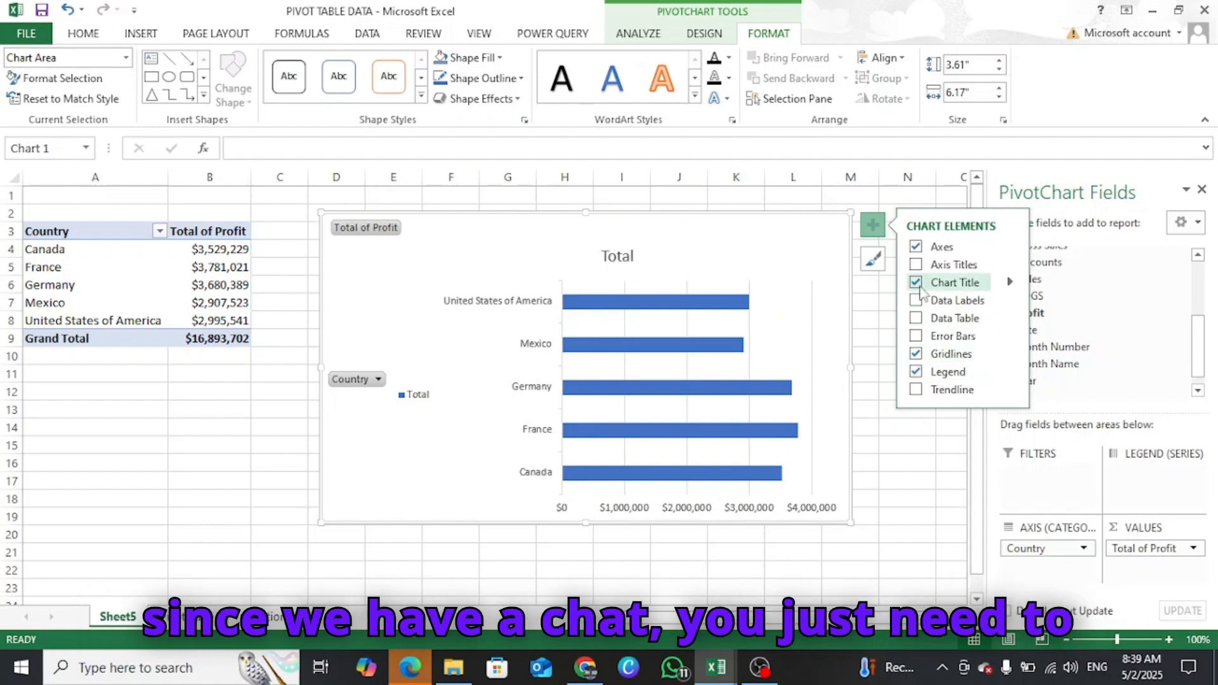
# - Replace the chart title with "Country by Profit"
pyautogui.click(627, 255)
pyautogui.click(637, 256)
pyautogui.moveTo(636, 255); pyautogui.dragTo(607, 260)
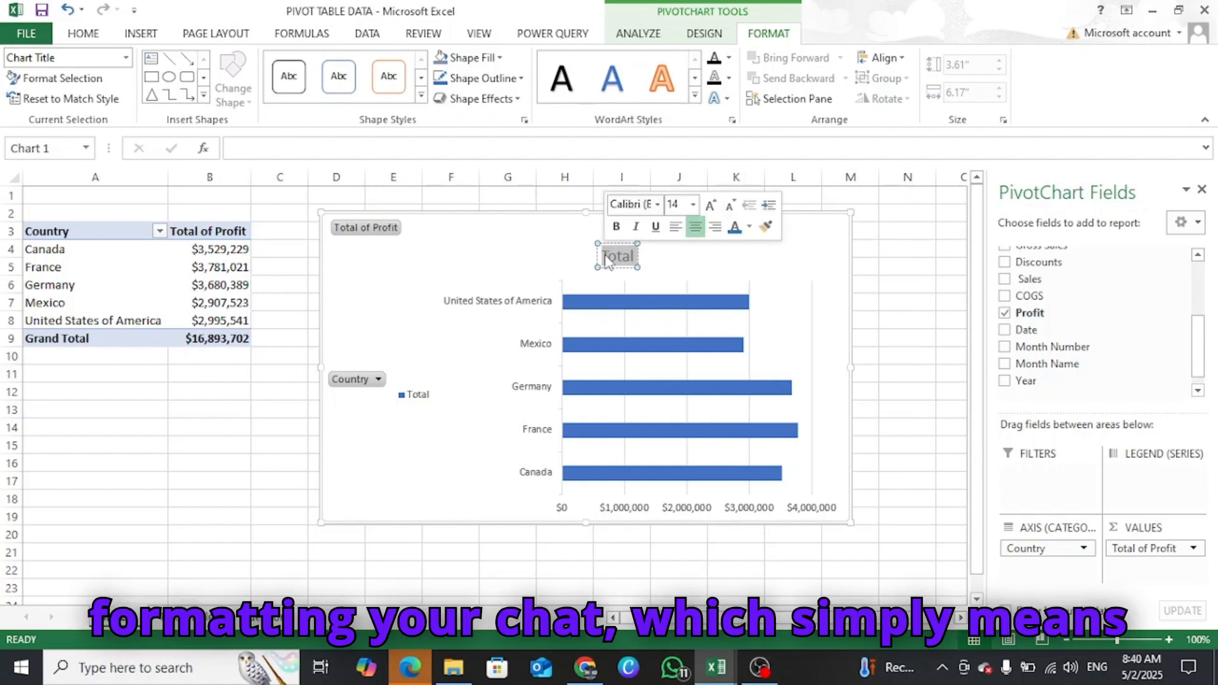
pyautogui.write('C')
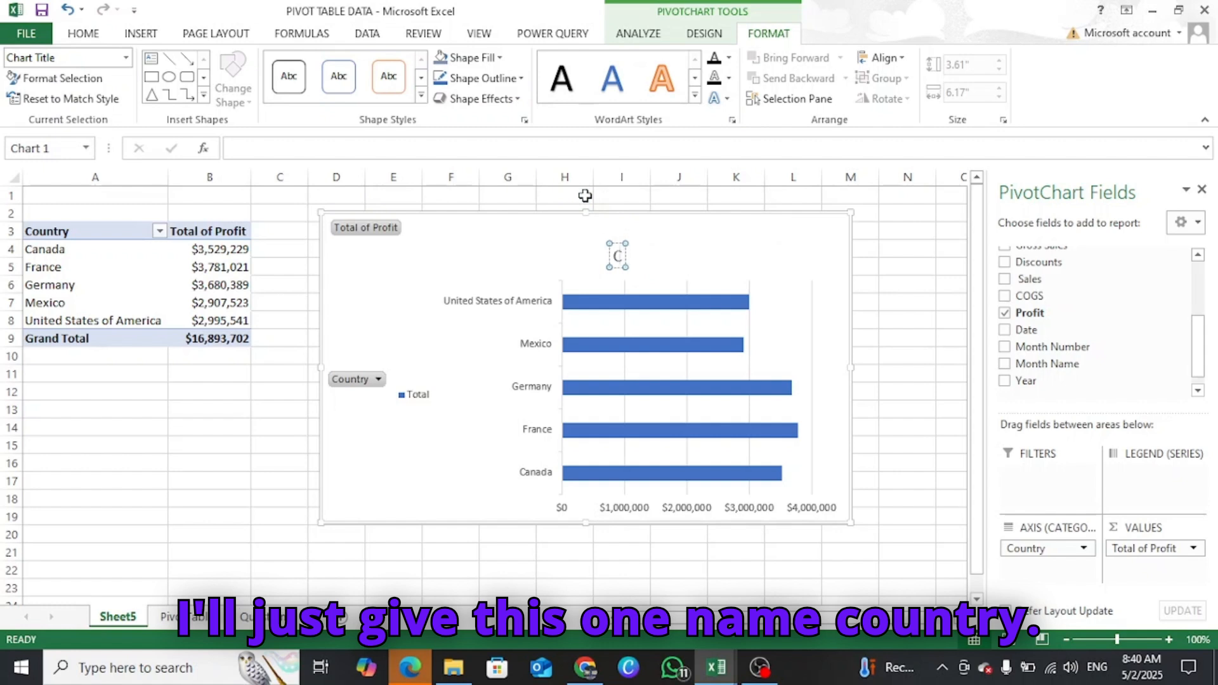
pyautogui.write('ountry by Profit')
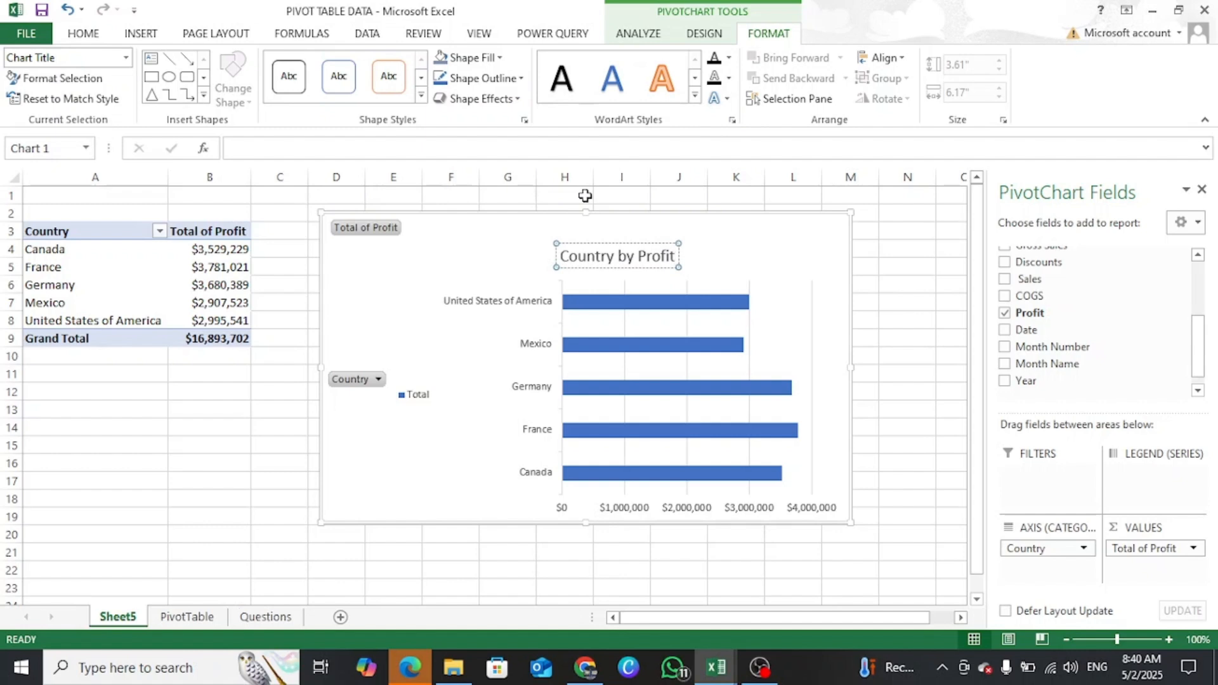
pyautogui.click(794, 239)
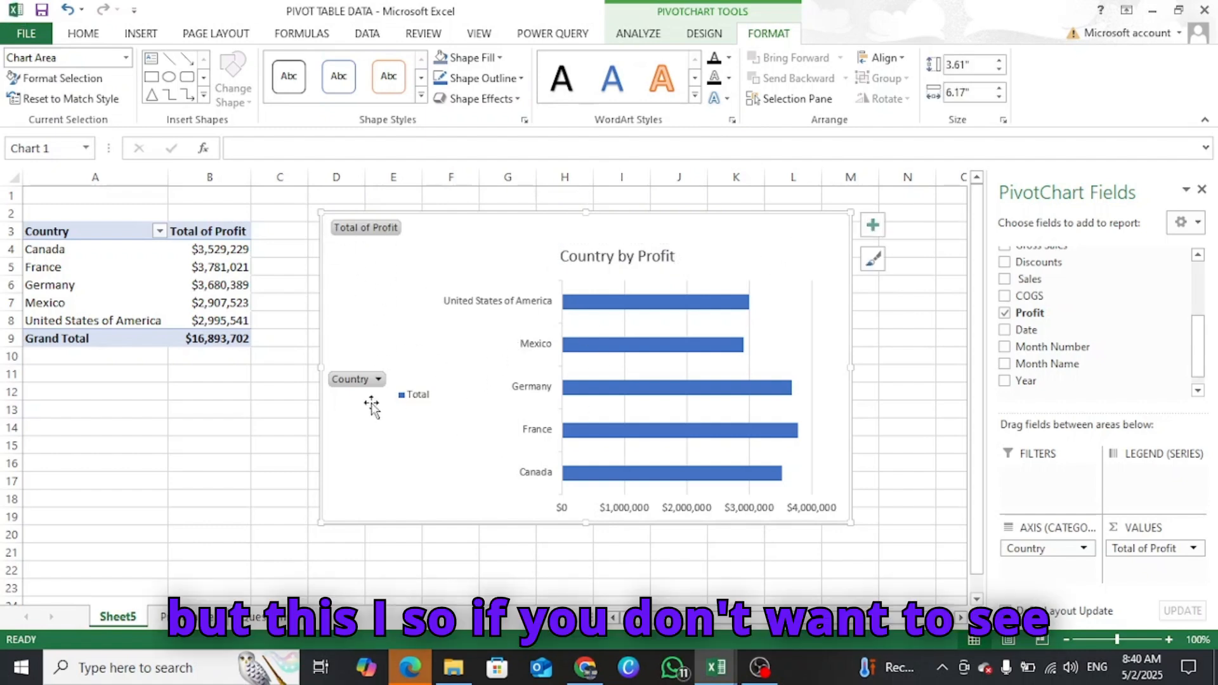
# - Hide all field buttons on the PivotChart and delete its horizontal value axis
pyautogui.rightClick(368, 236)
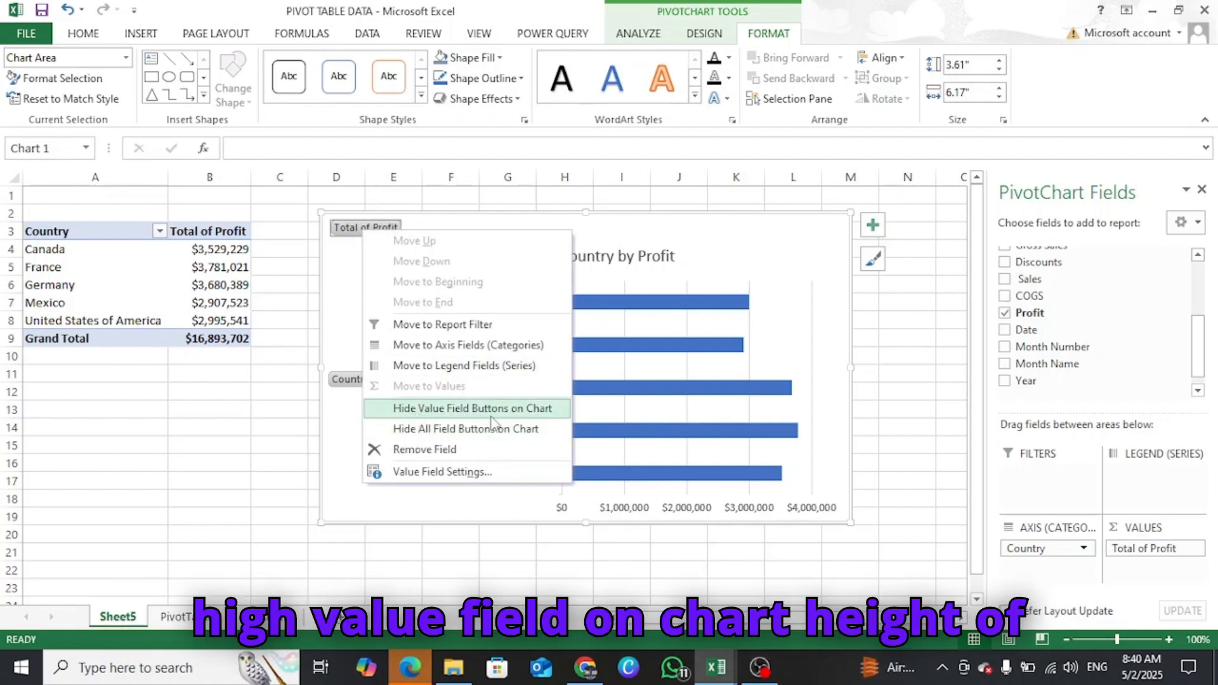
pyautogui.click(462, 430)
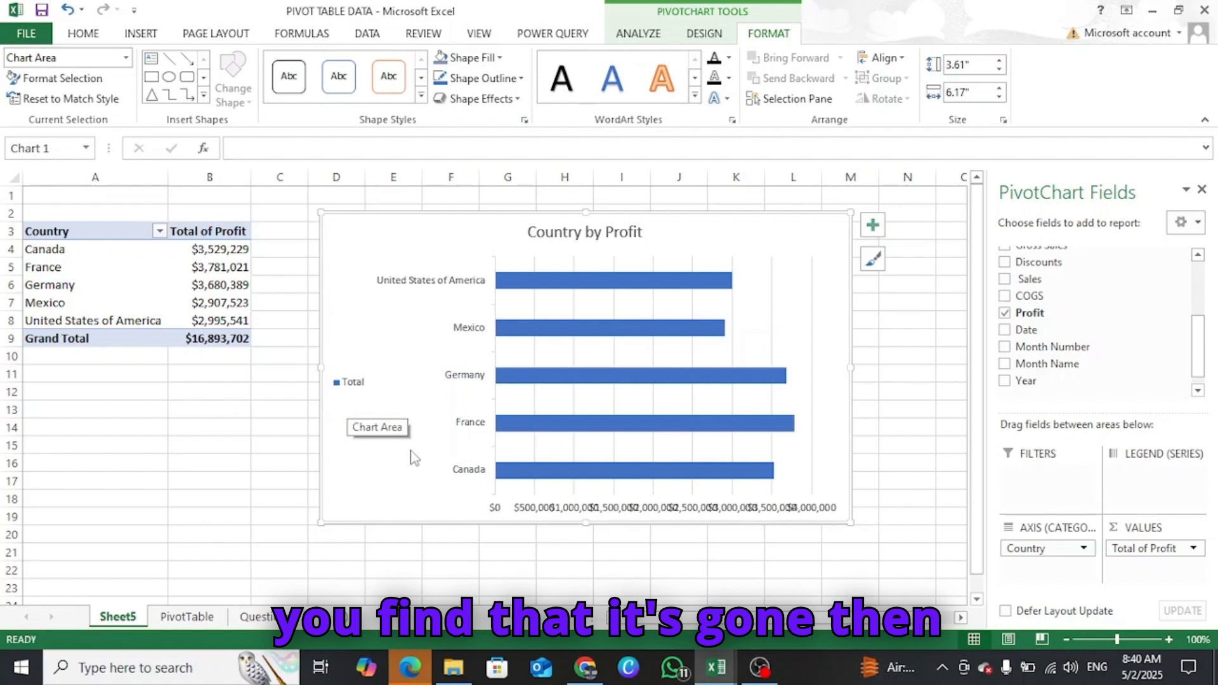
pyautogui.click(676, 511)
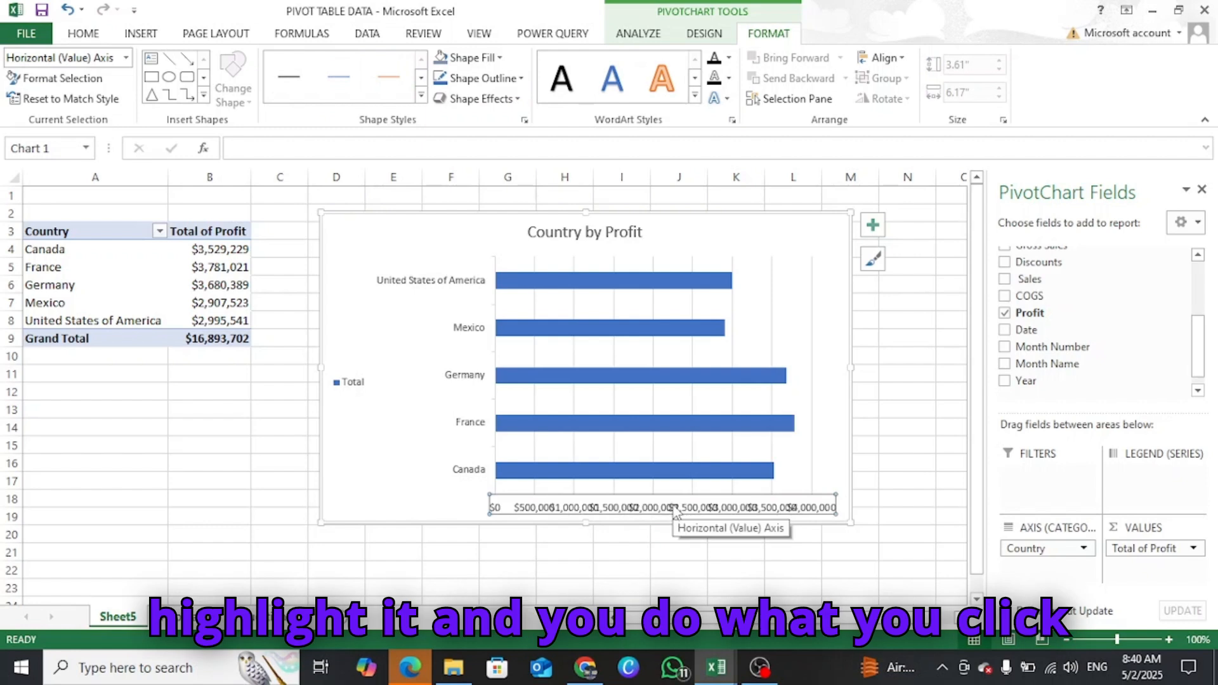
pyautogui.press('Delete')
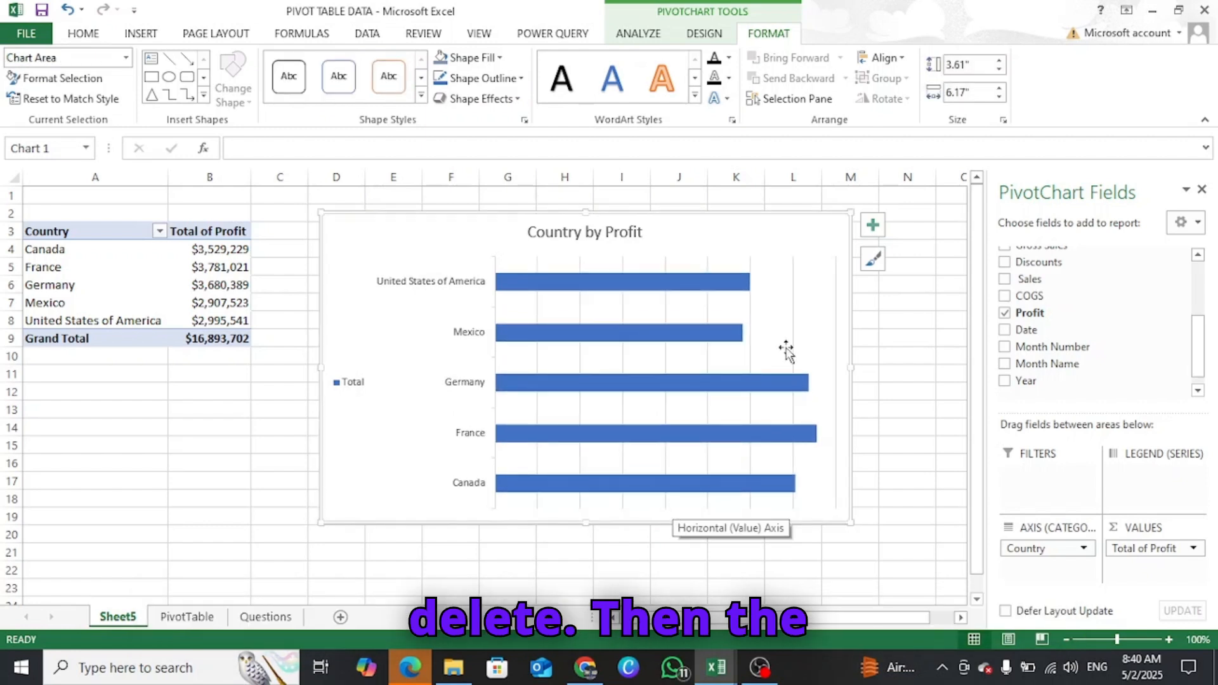
# - Remove the vertical gridlines from the Country by Profit chart
pyautogui.click(794, 298)
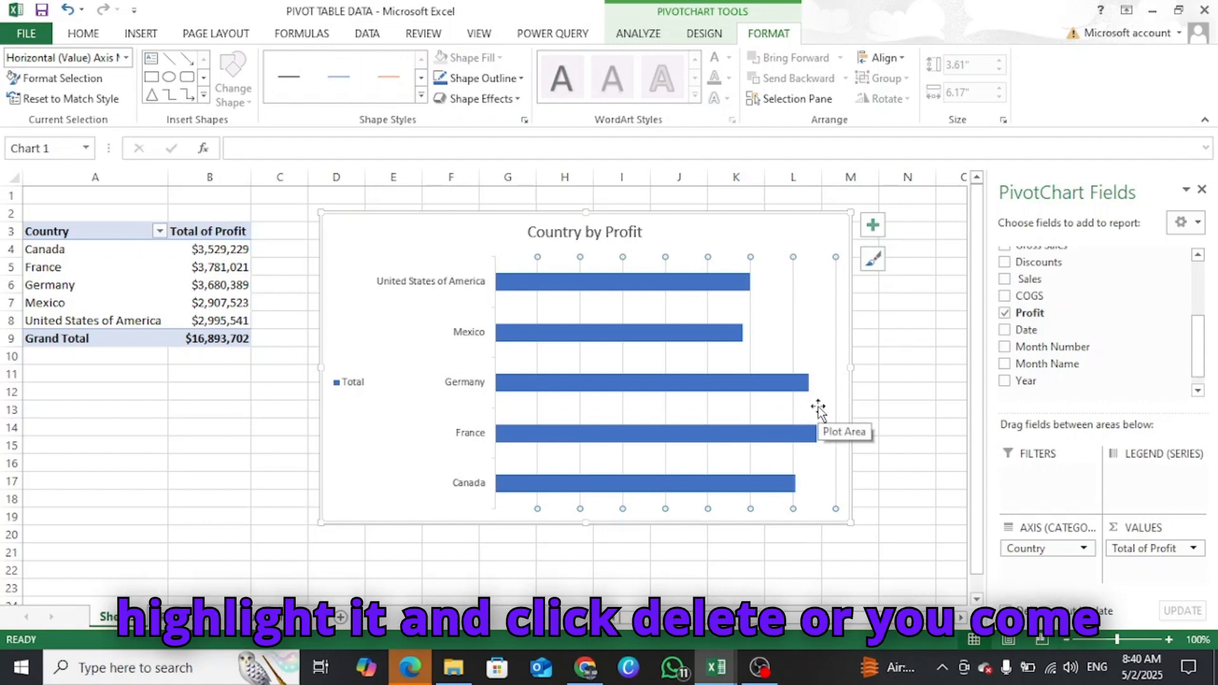
pyautogui.click(874, 230)
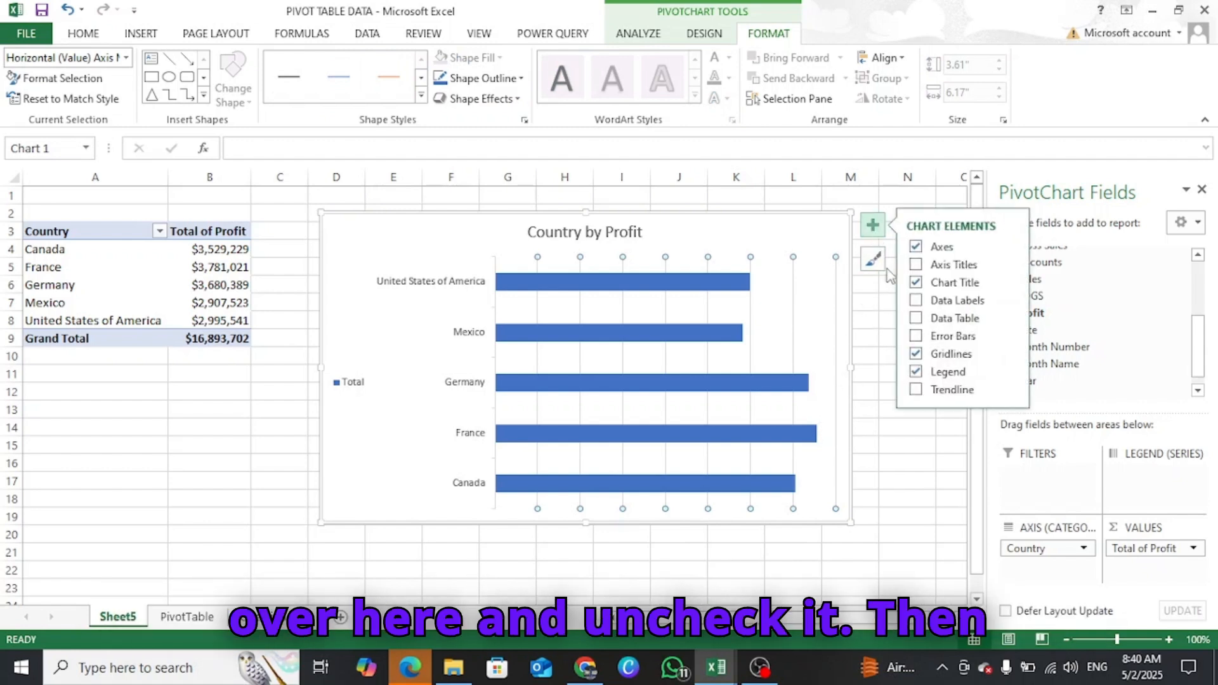
pyautogui.click(917, 353)
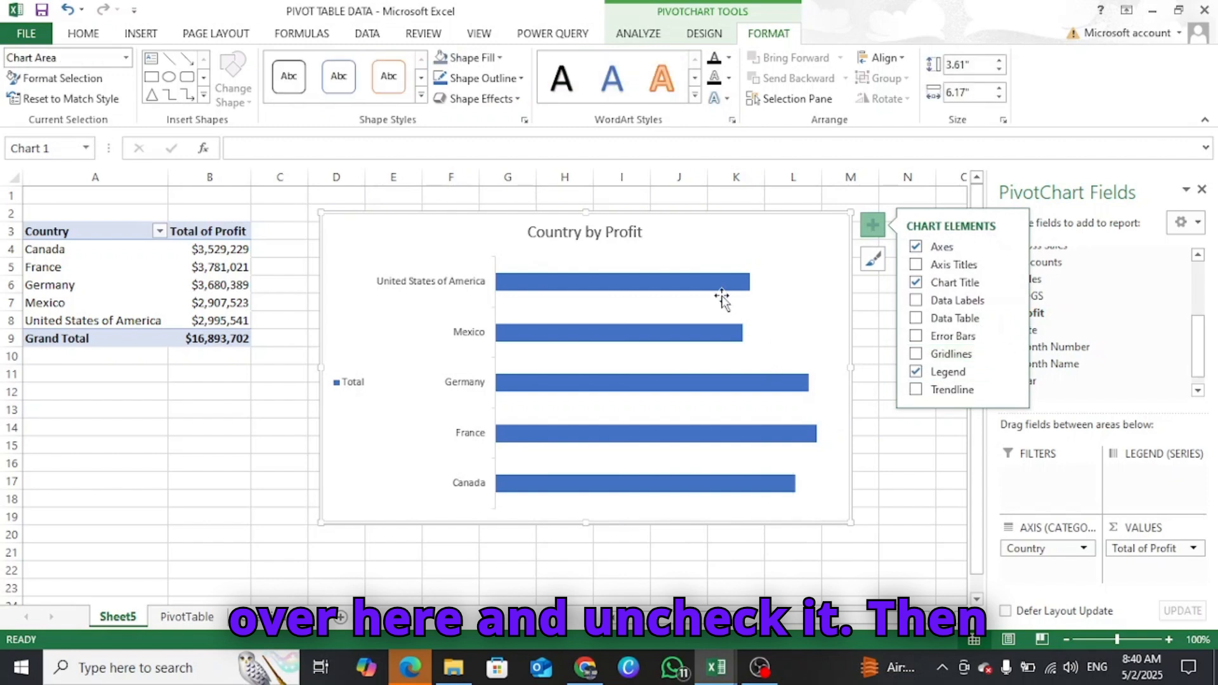
# - Add data labels to the bars and place the chart legend at the top
pyautogui.click(915, 303)
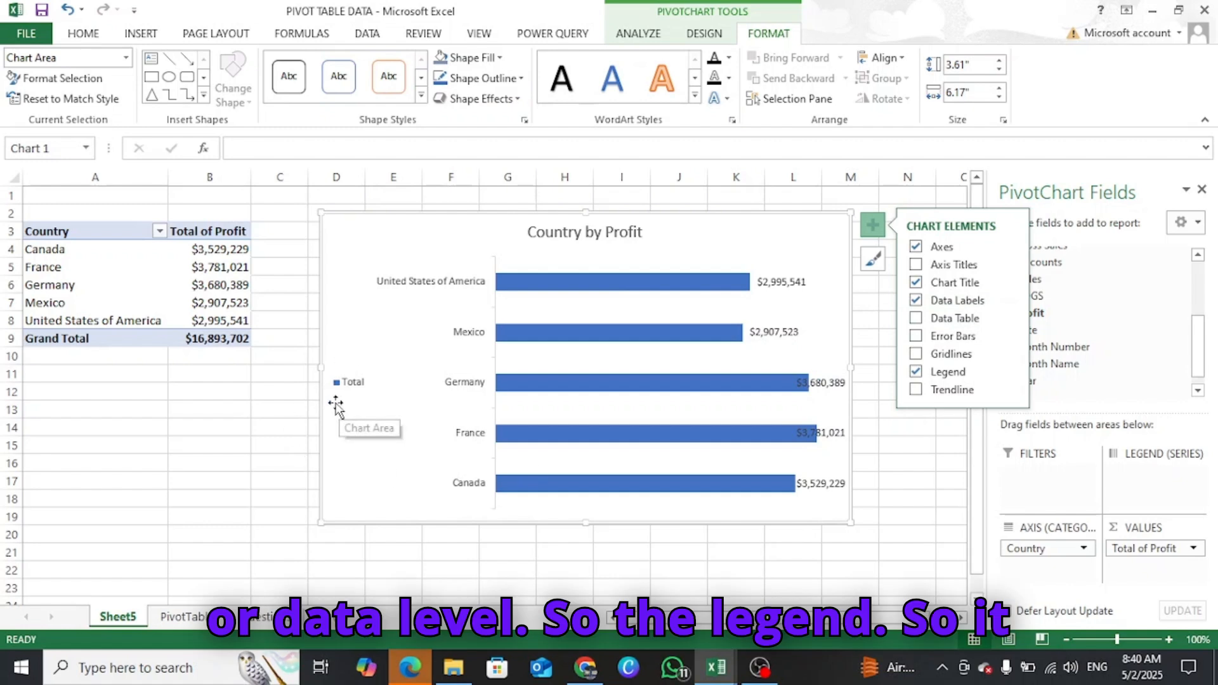
pyautogui.click(1010, 372)
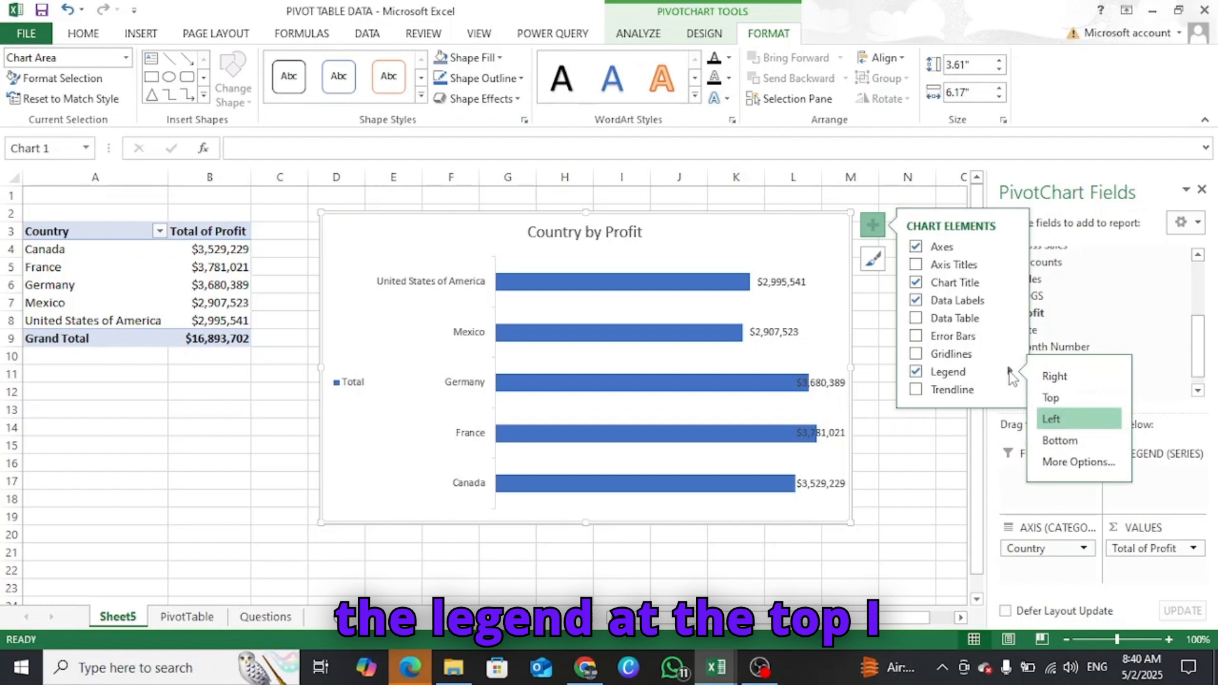
pyautogui.click(1055, 399)
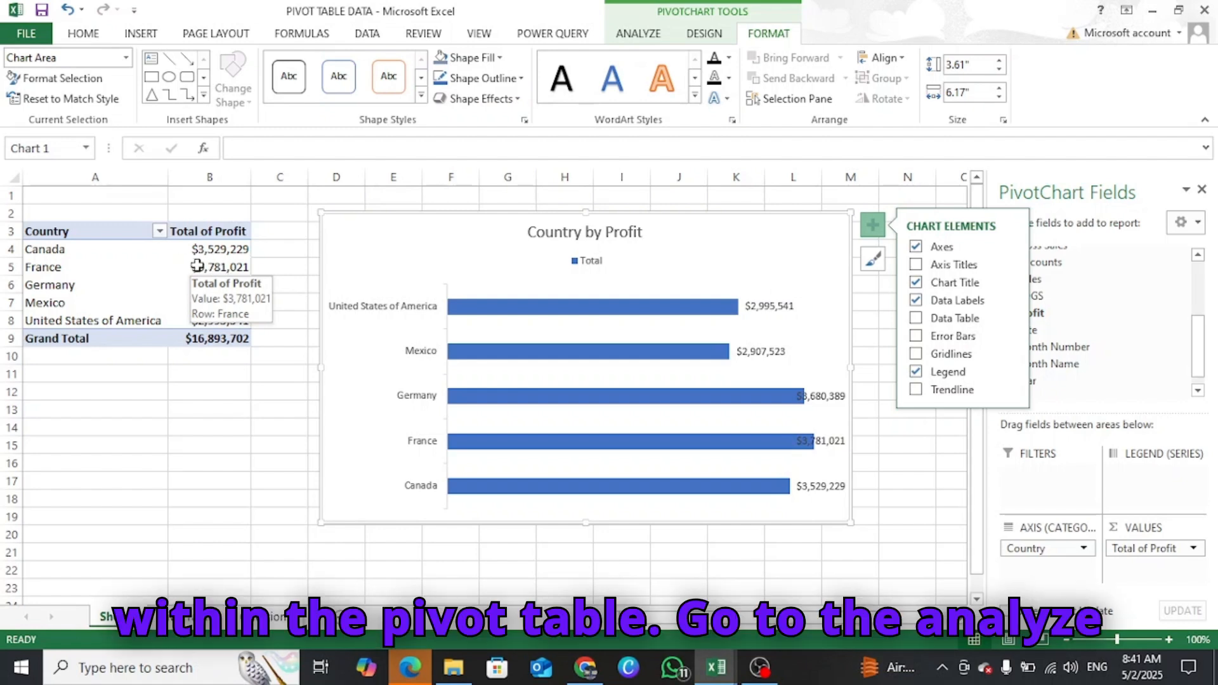
# - Look over the PivotChart types offered for the country profit pivot table without inserting another chart
pyautogui.click(224, 261)
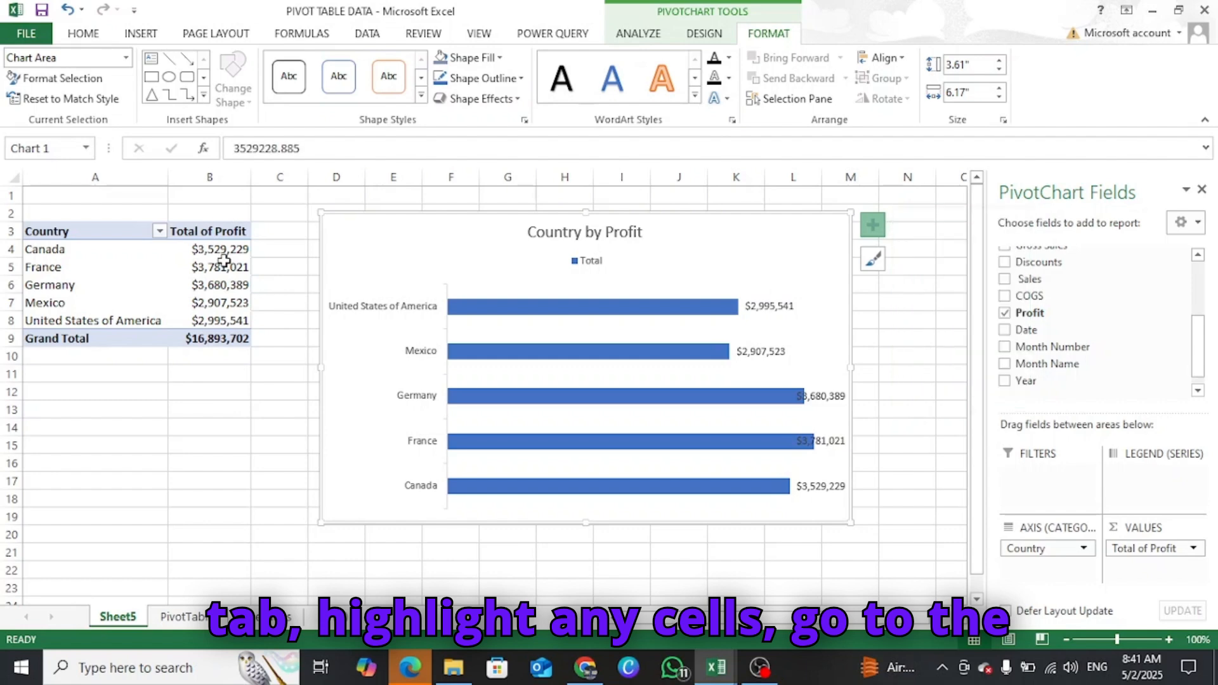
pyautogui.click(636, 34)
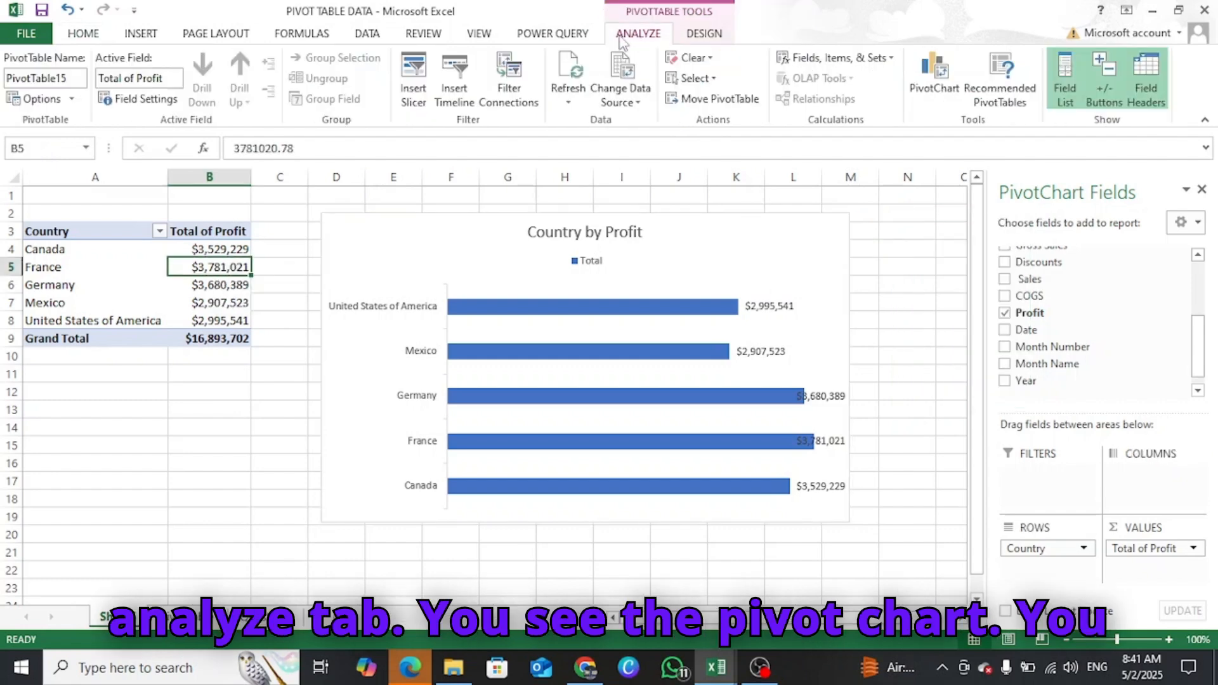
pyautogui.click(938, 71)
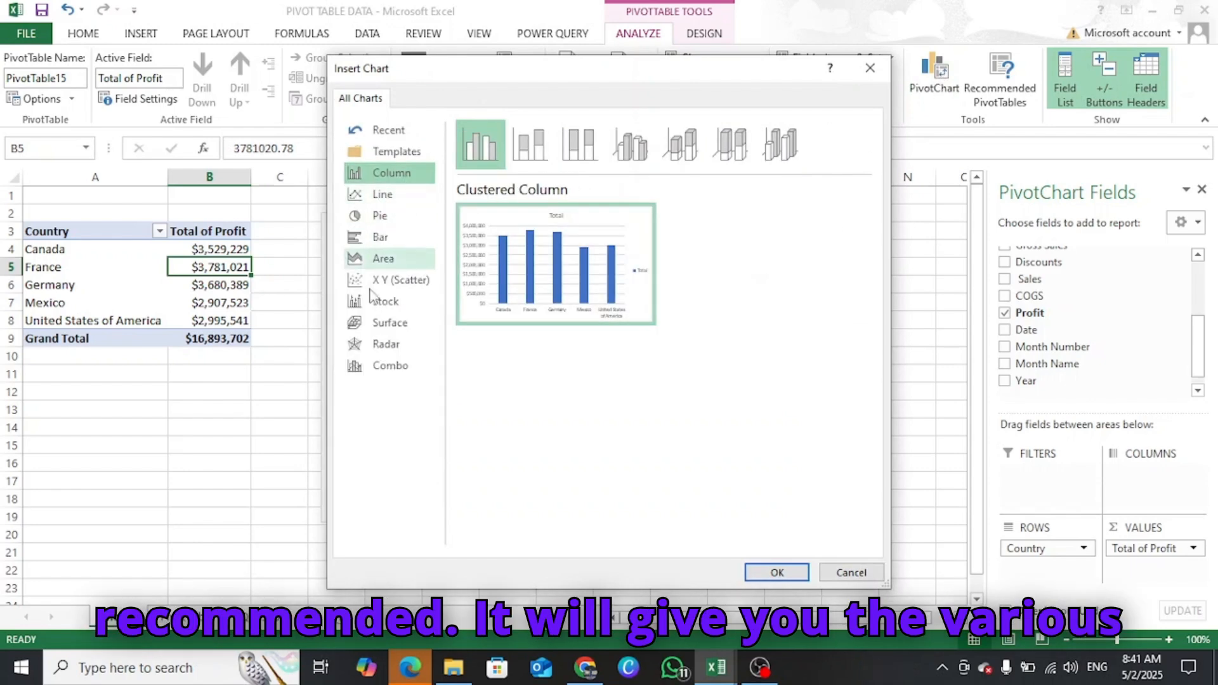
pyautogui.moveTo(527, 278)
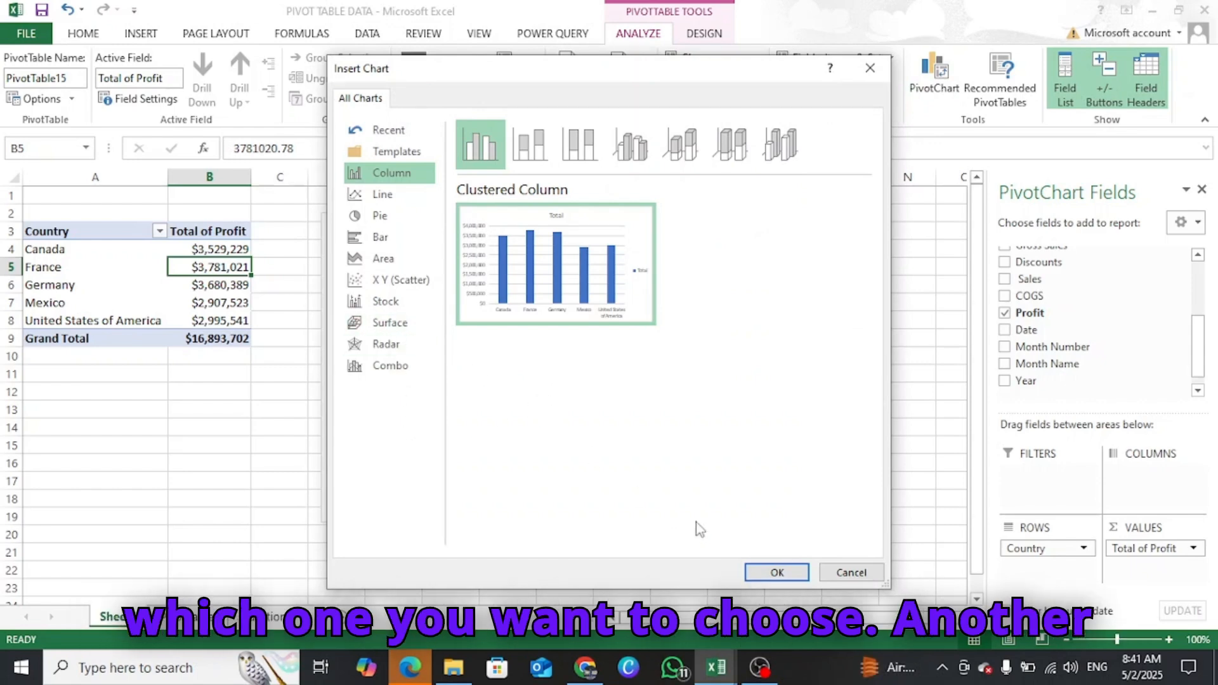
pyautogui.click(848, 574)
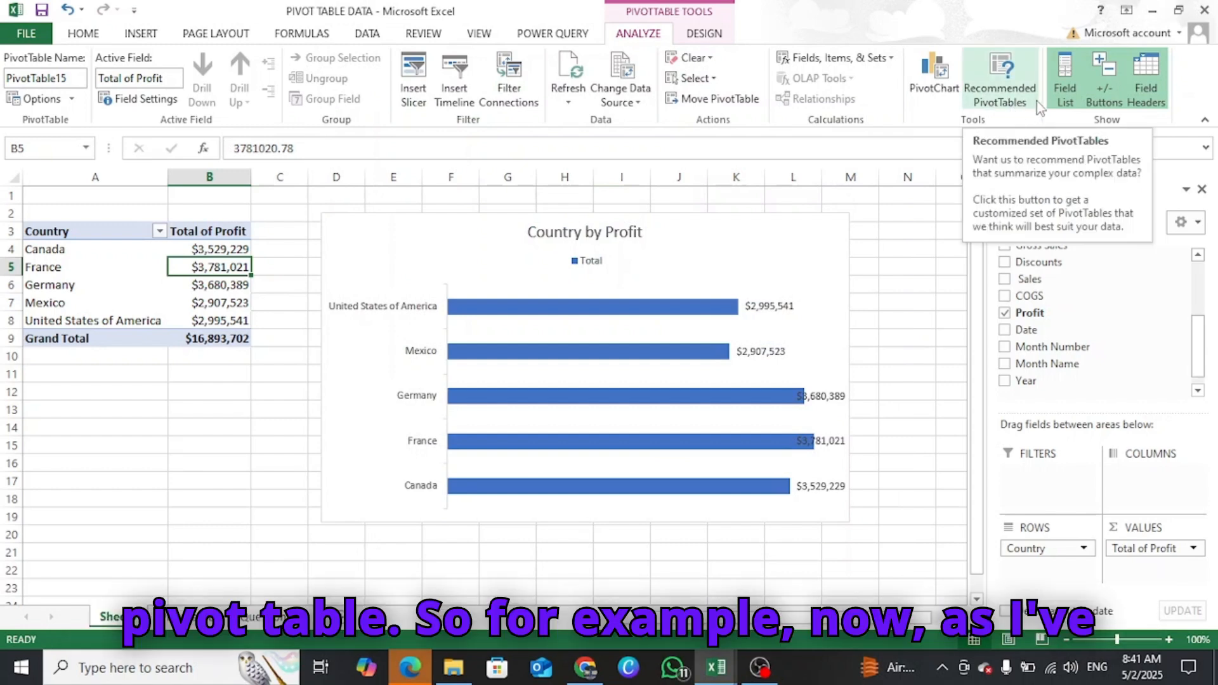
# - Browse the recommended PivotTables and apply "Sum of Profit by Segment" to the existing pivot table
pyautogui.click(1002, 70)
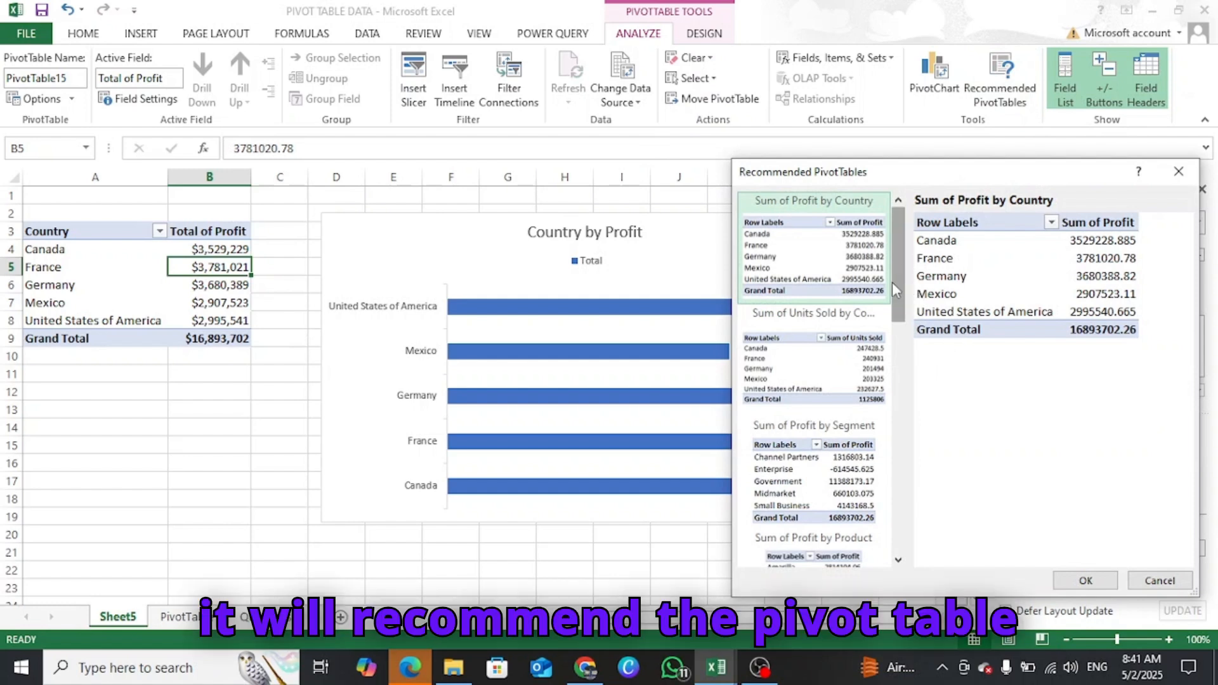
pyautogui.moveTo(897, 286)
pyautogui.mouseDown()
pyautogui.moveTo(903, 395)
pyautogui.moveTo(884, 528)
pyautogui.moveTo(912, 272)
pyautogui.mouseUp()
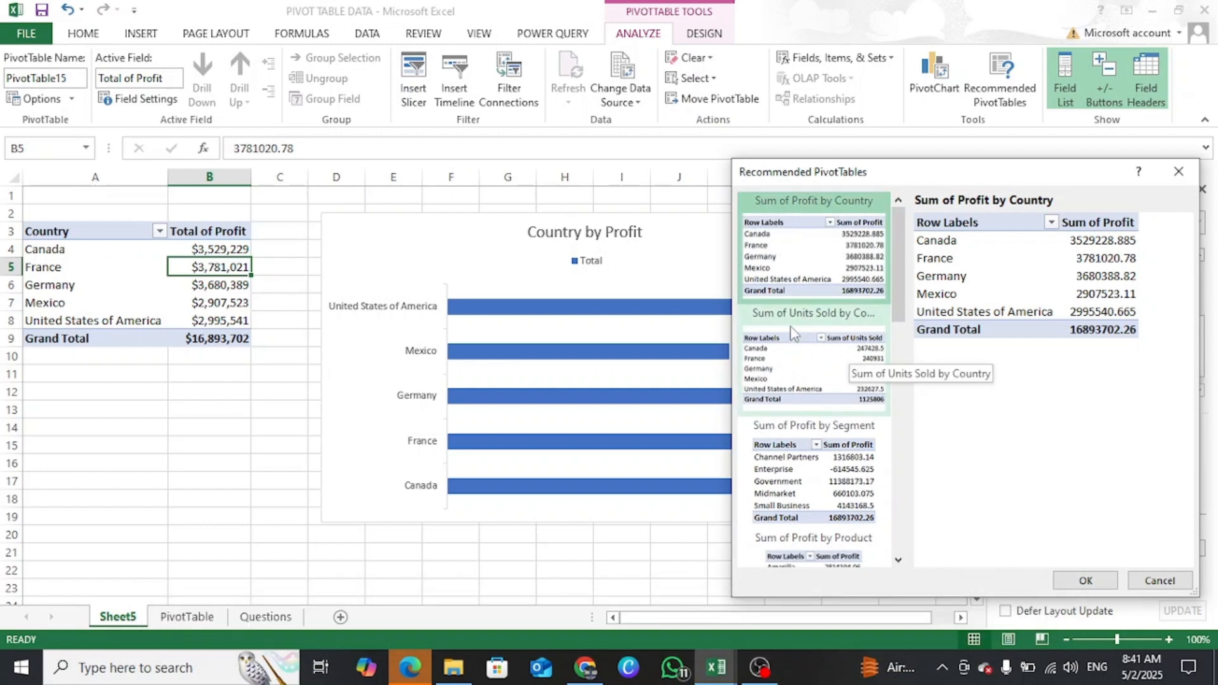
pyautogui.moveTo(900, 315); pyautogui.dragTo(901, 330)
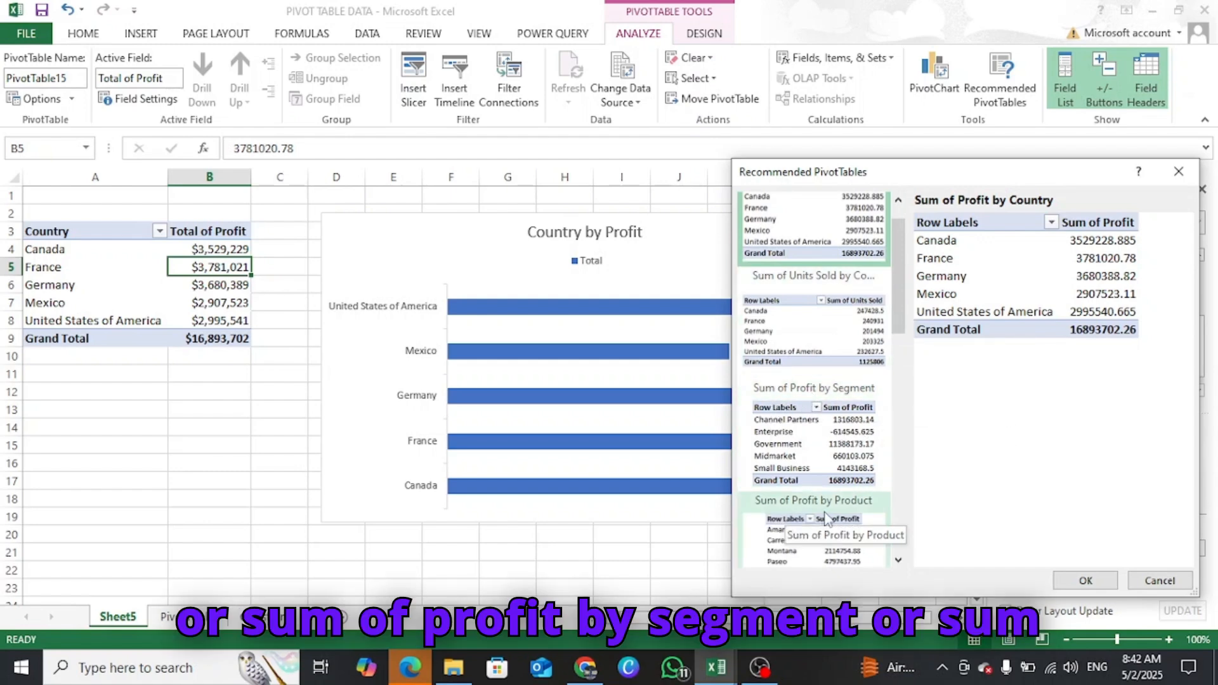
pyautogui.moveTo(898, 330); pyautogui.dragTo(913, 355)
pyautogui.click(804, 311)
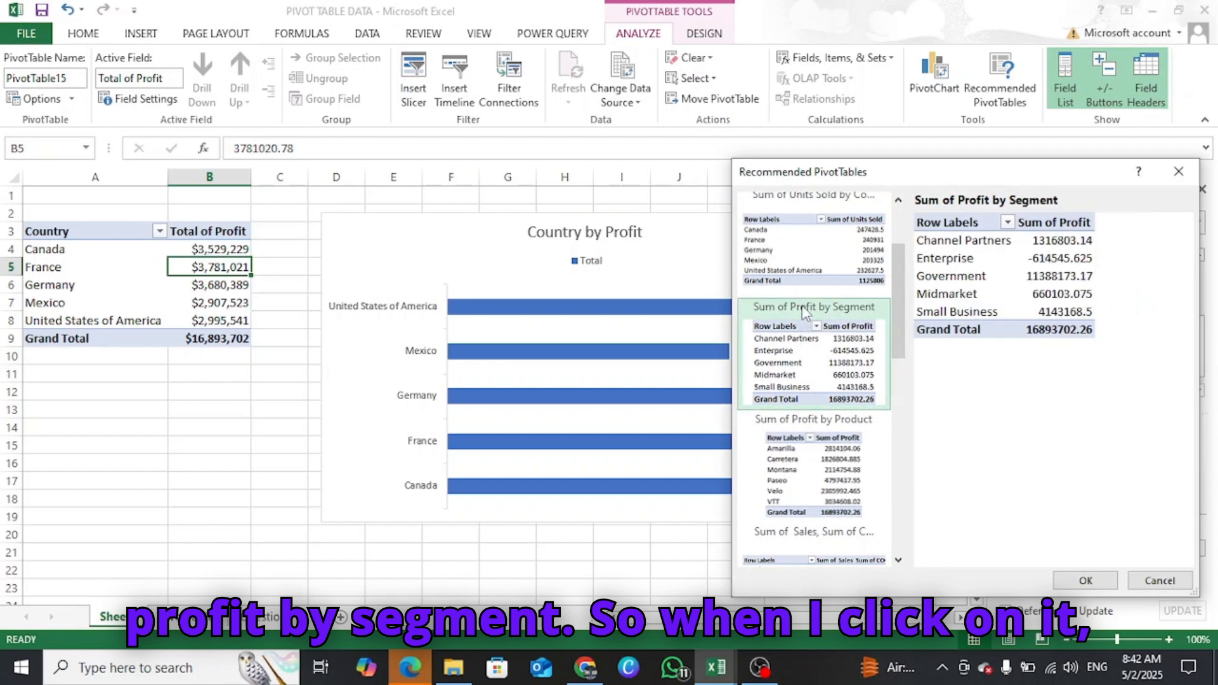
pyautogui.click(1082, 581)
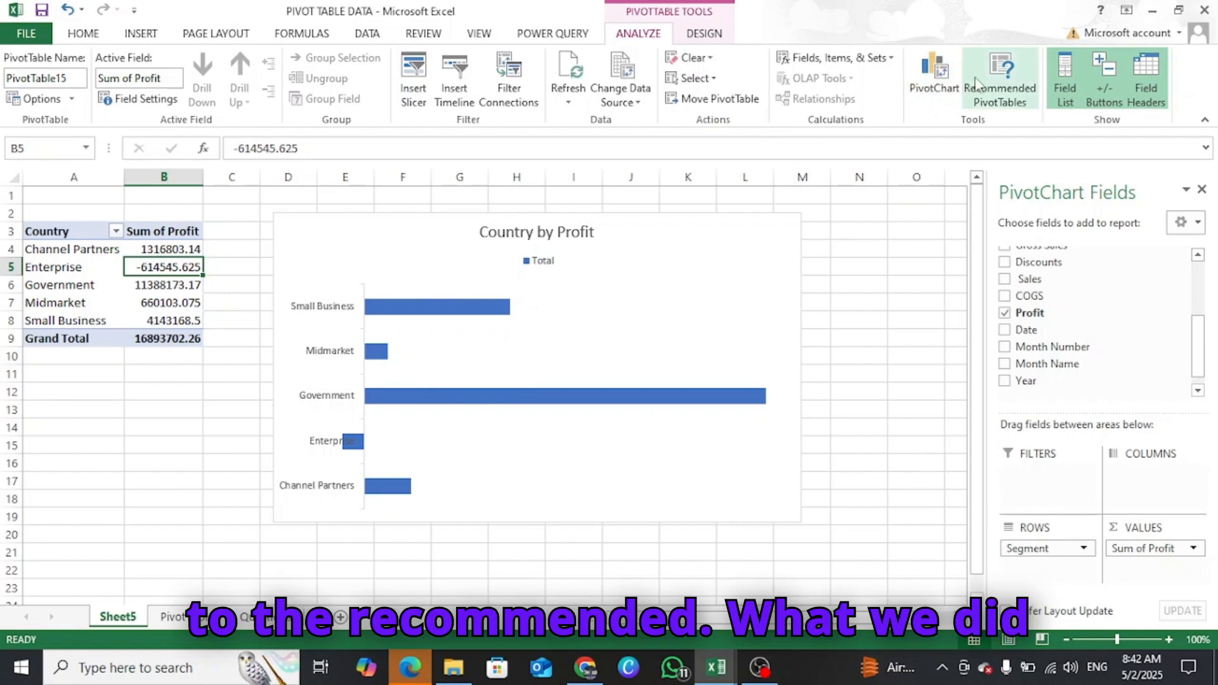
# - Apply the recommended "Sum of Profit by Country" layout to the existing pivot table
pyautogui.click(1000, 70)
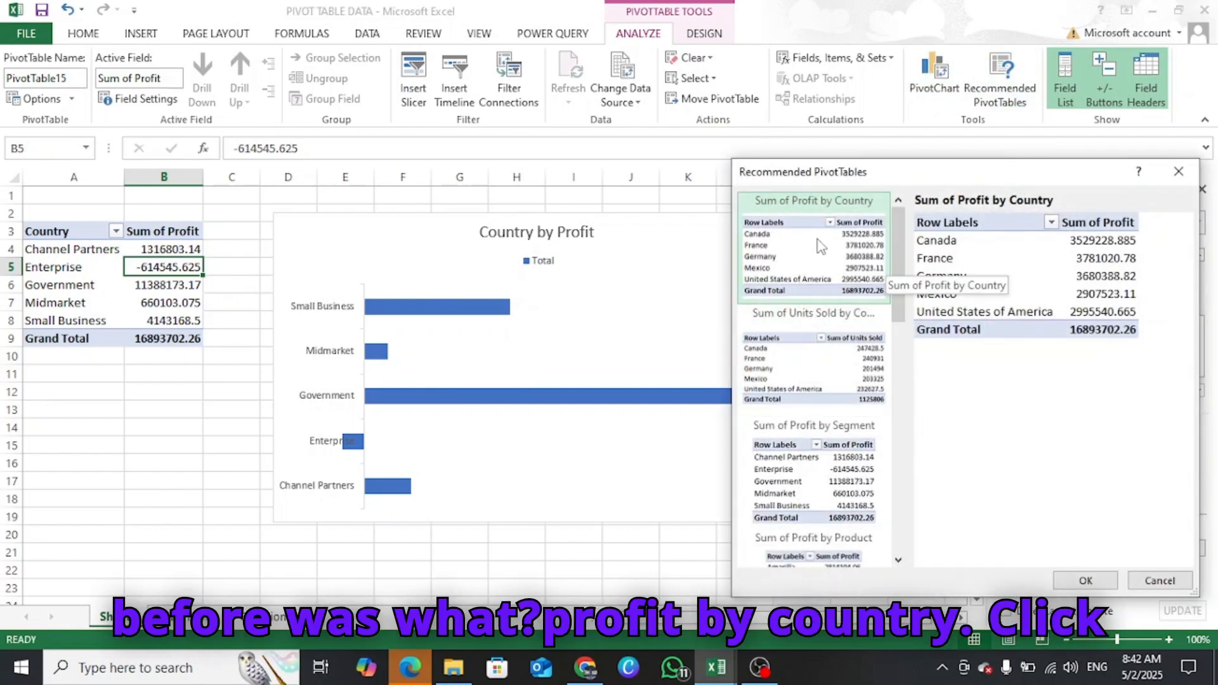
pyautogui.click(1086, 580)
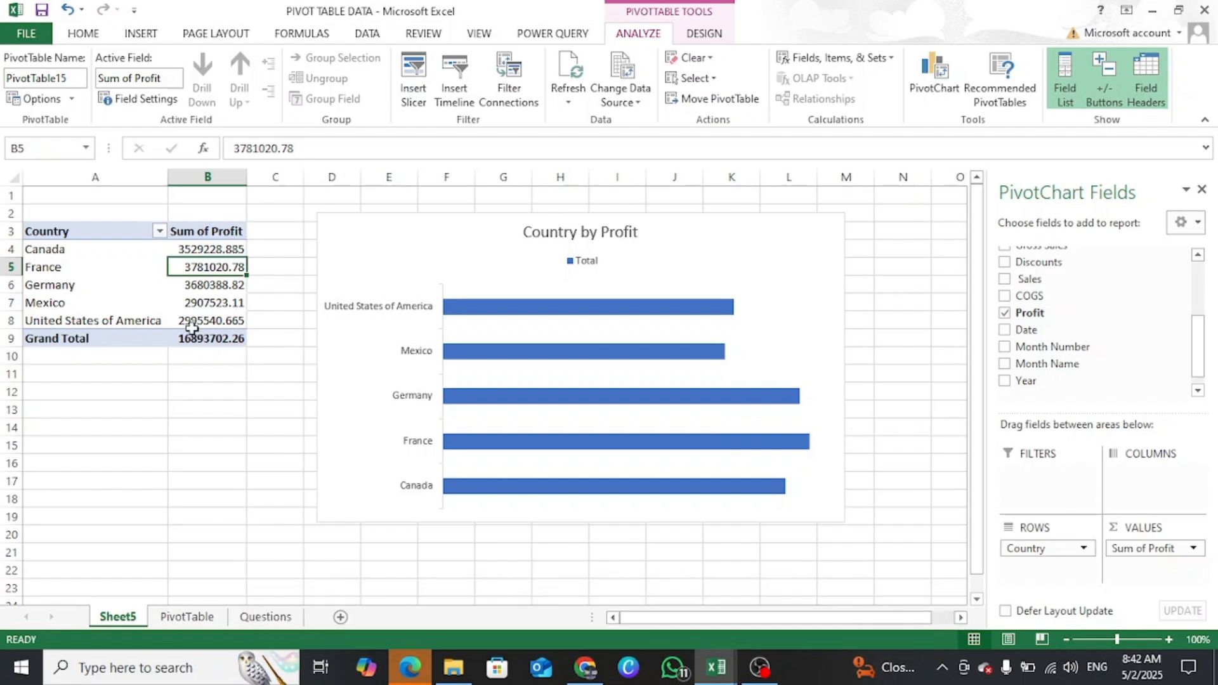
# - Review the source data on the PivotTable sheet and the PivotTable insertion options, and return to the pivot table on Sheet5
pyautogui.click(186, 617)
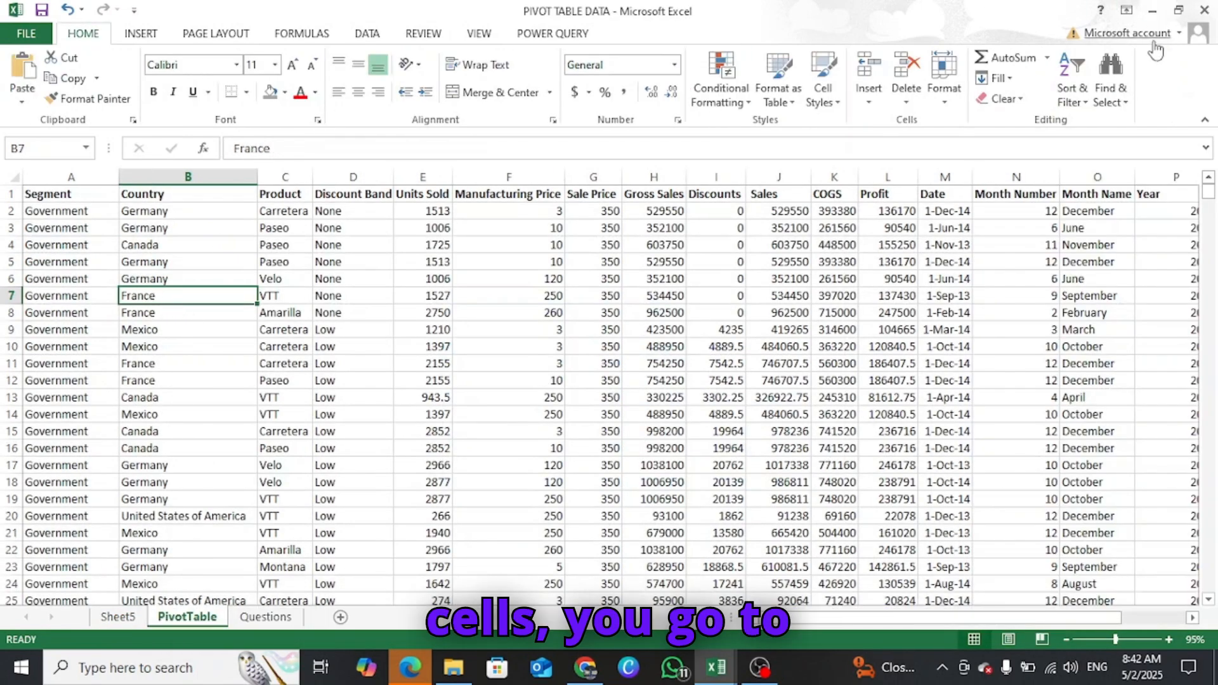
pyautogui.click(140, 33)
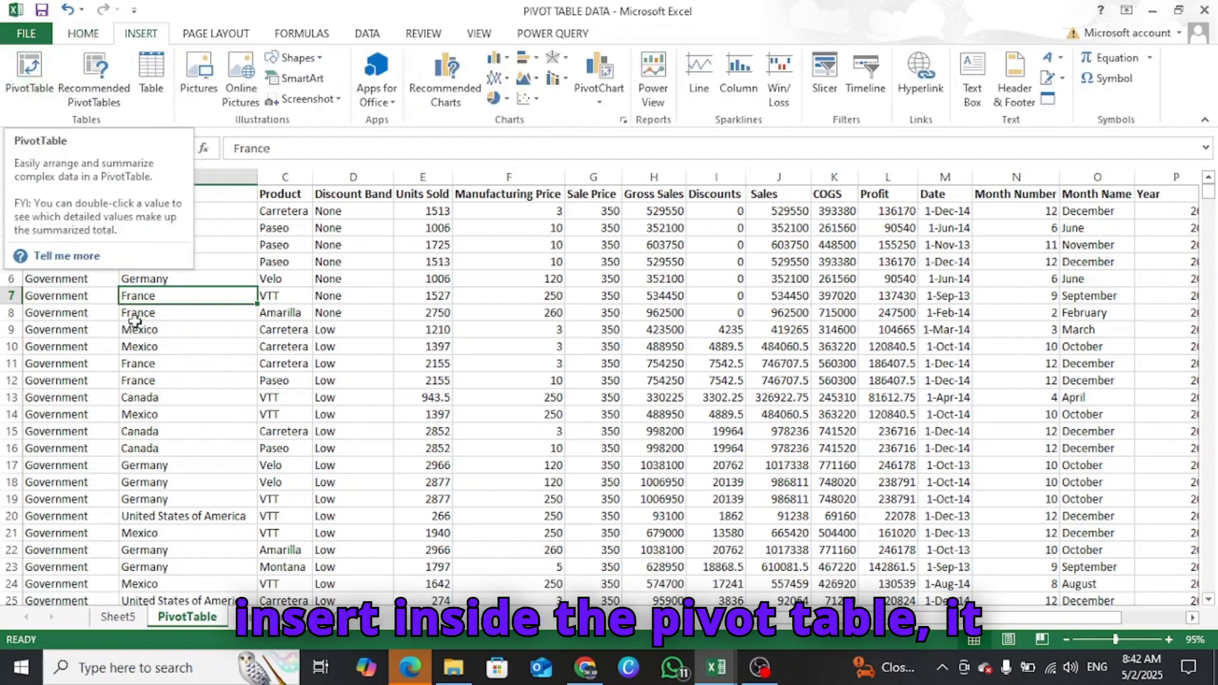
pyautogui.click(120, 617)
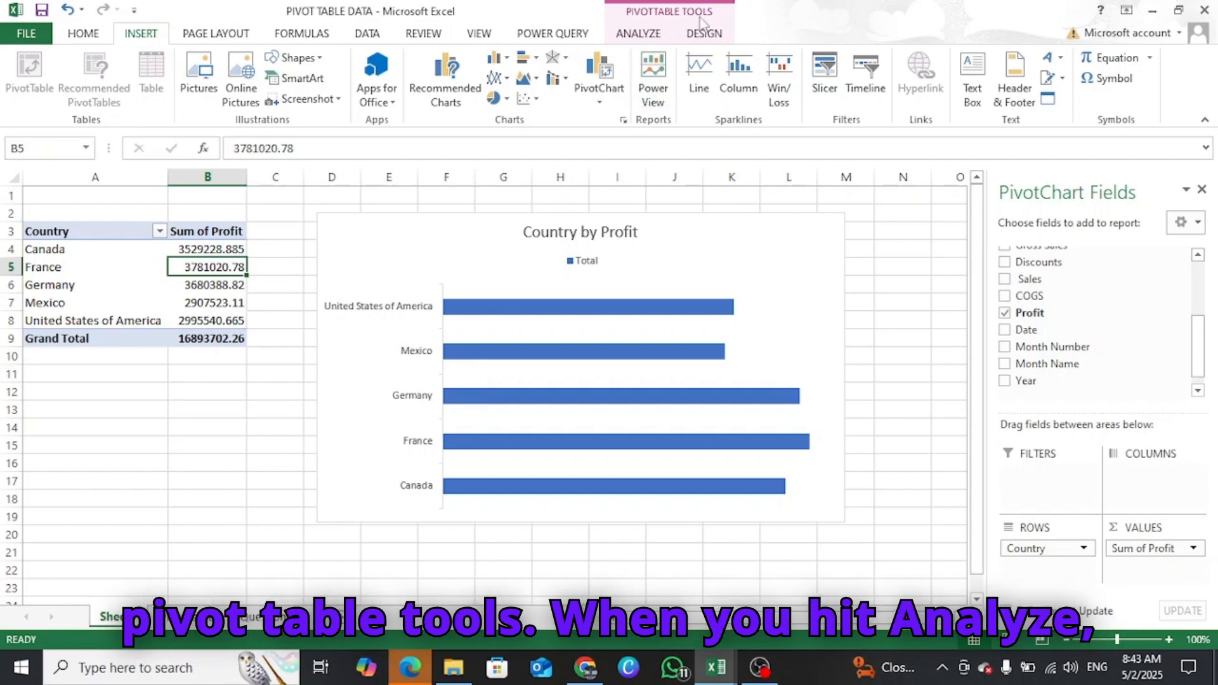
# - View the PivotChart types available for the country profit pivot table and close the chart selection without inserting one
pyautogui.click(643, 33)
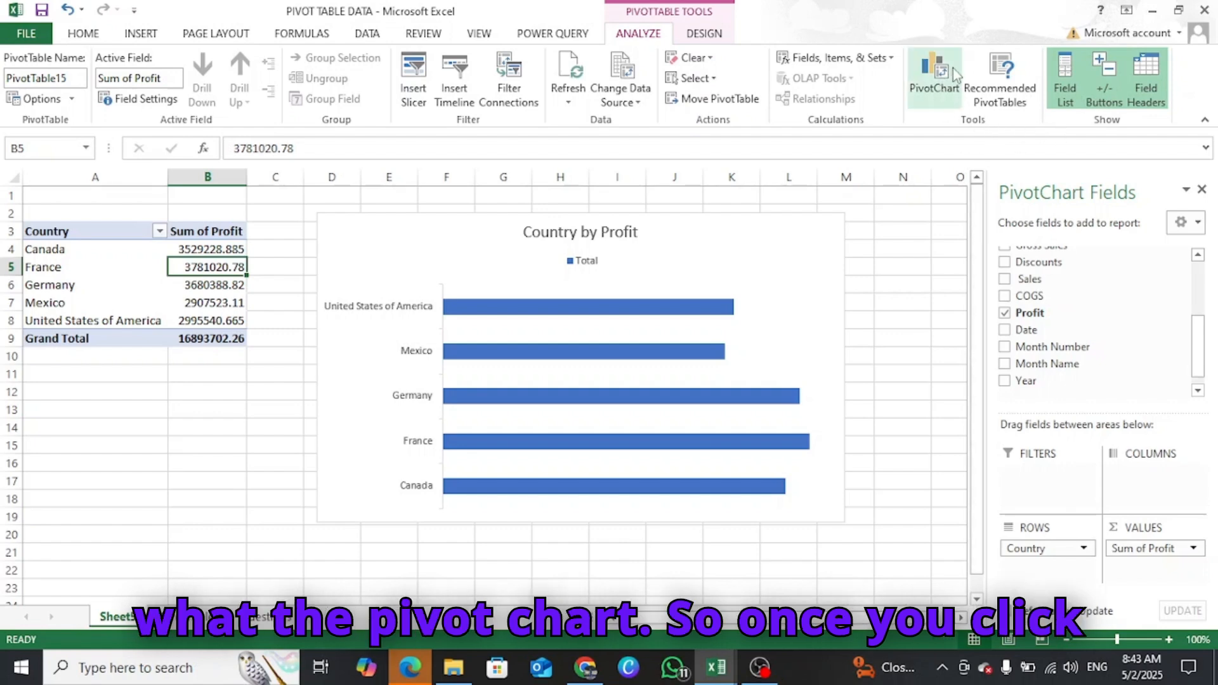
pyautogui.click(933, 81)
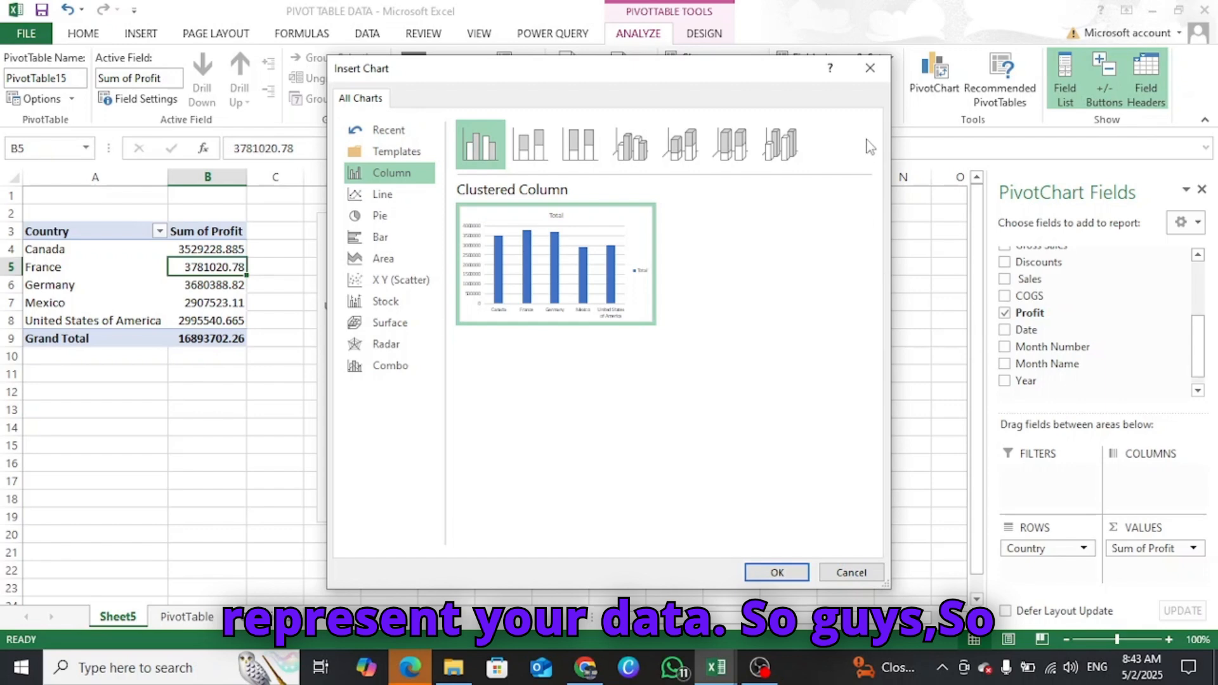
pyautogui.click(870, 68)
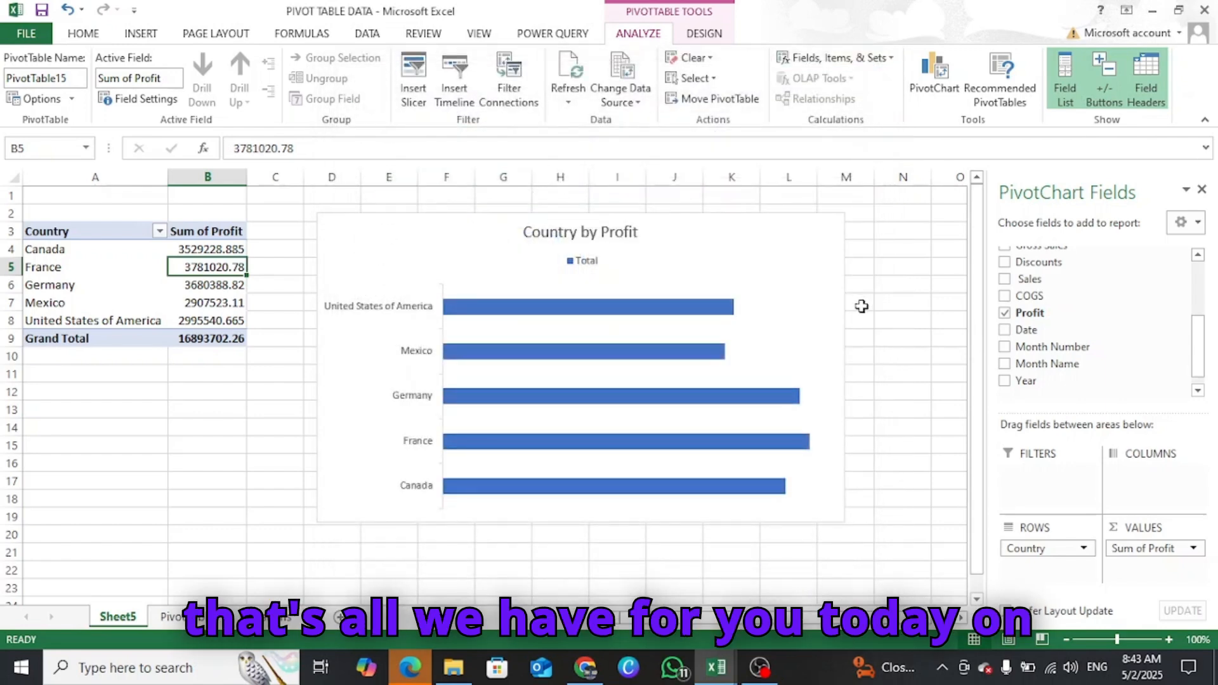